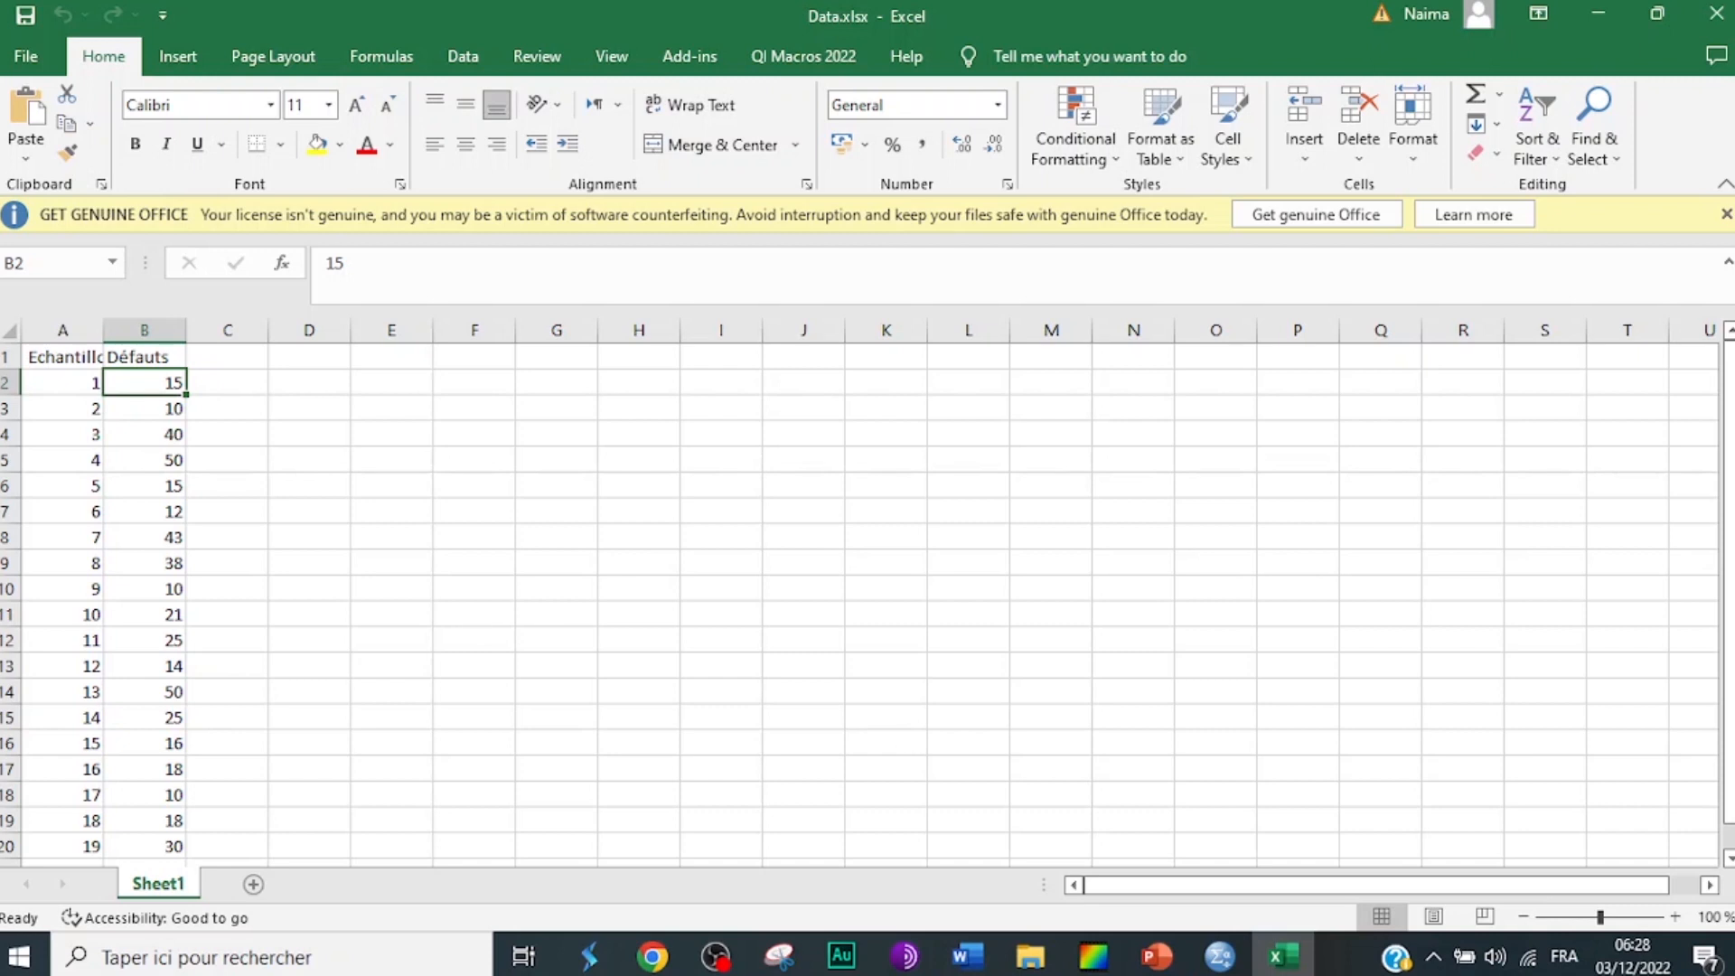
Switch to SPSS Statistics and import the Excel workbook Data.xlsx from the Documents folder as a new dataset.
left_click(1231, 967)
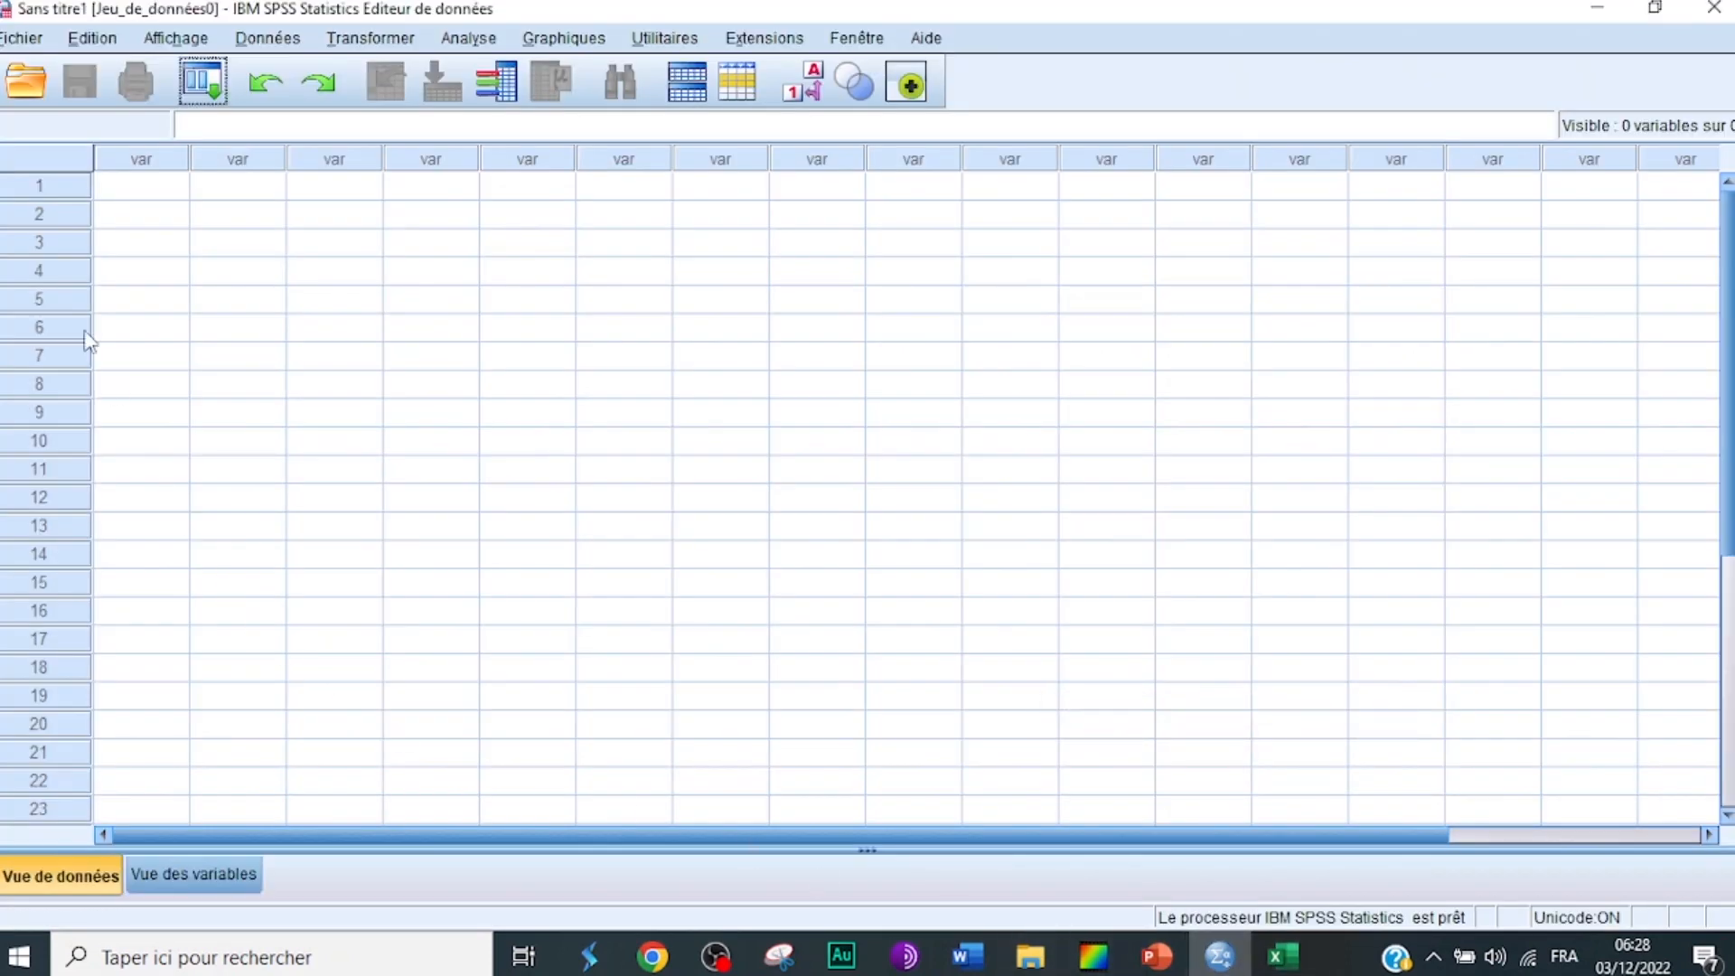
left_click(13, 38)
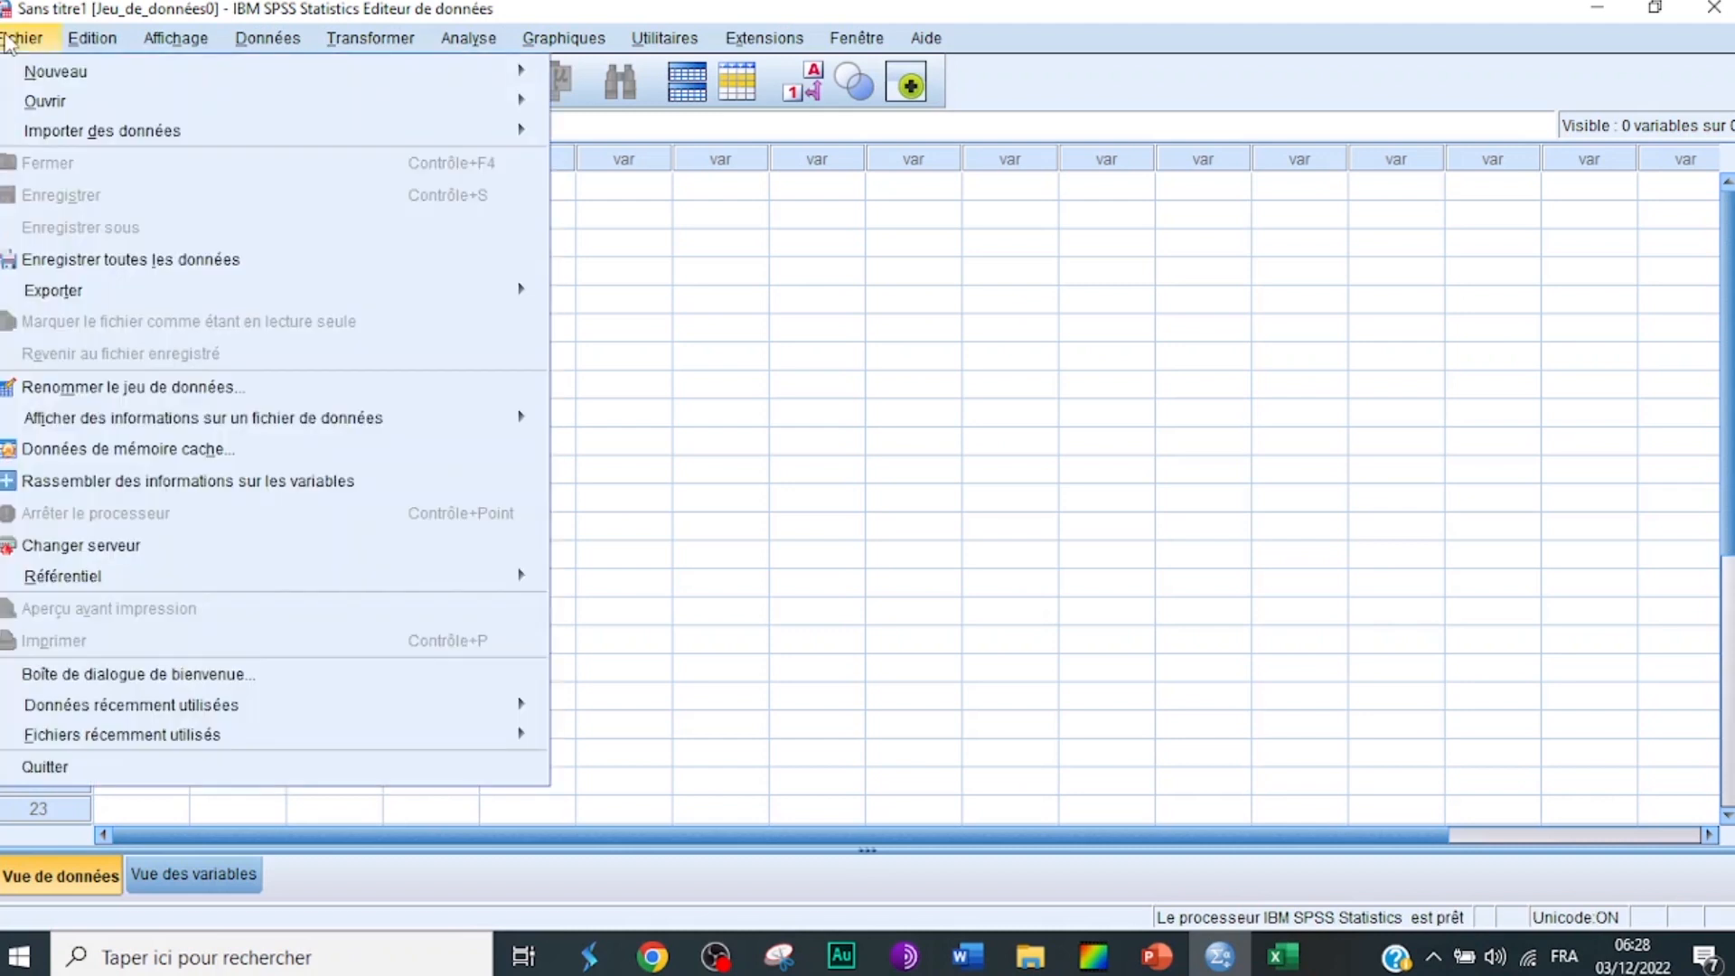
mouse_move(37, 103)
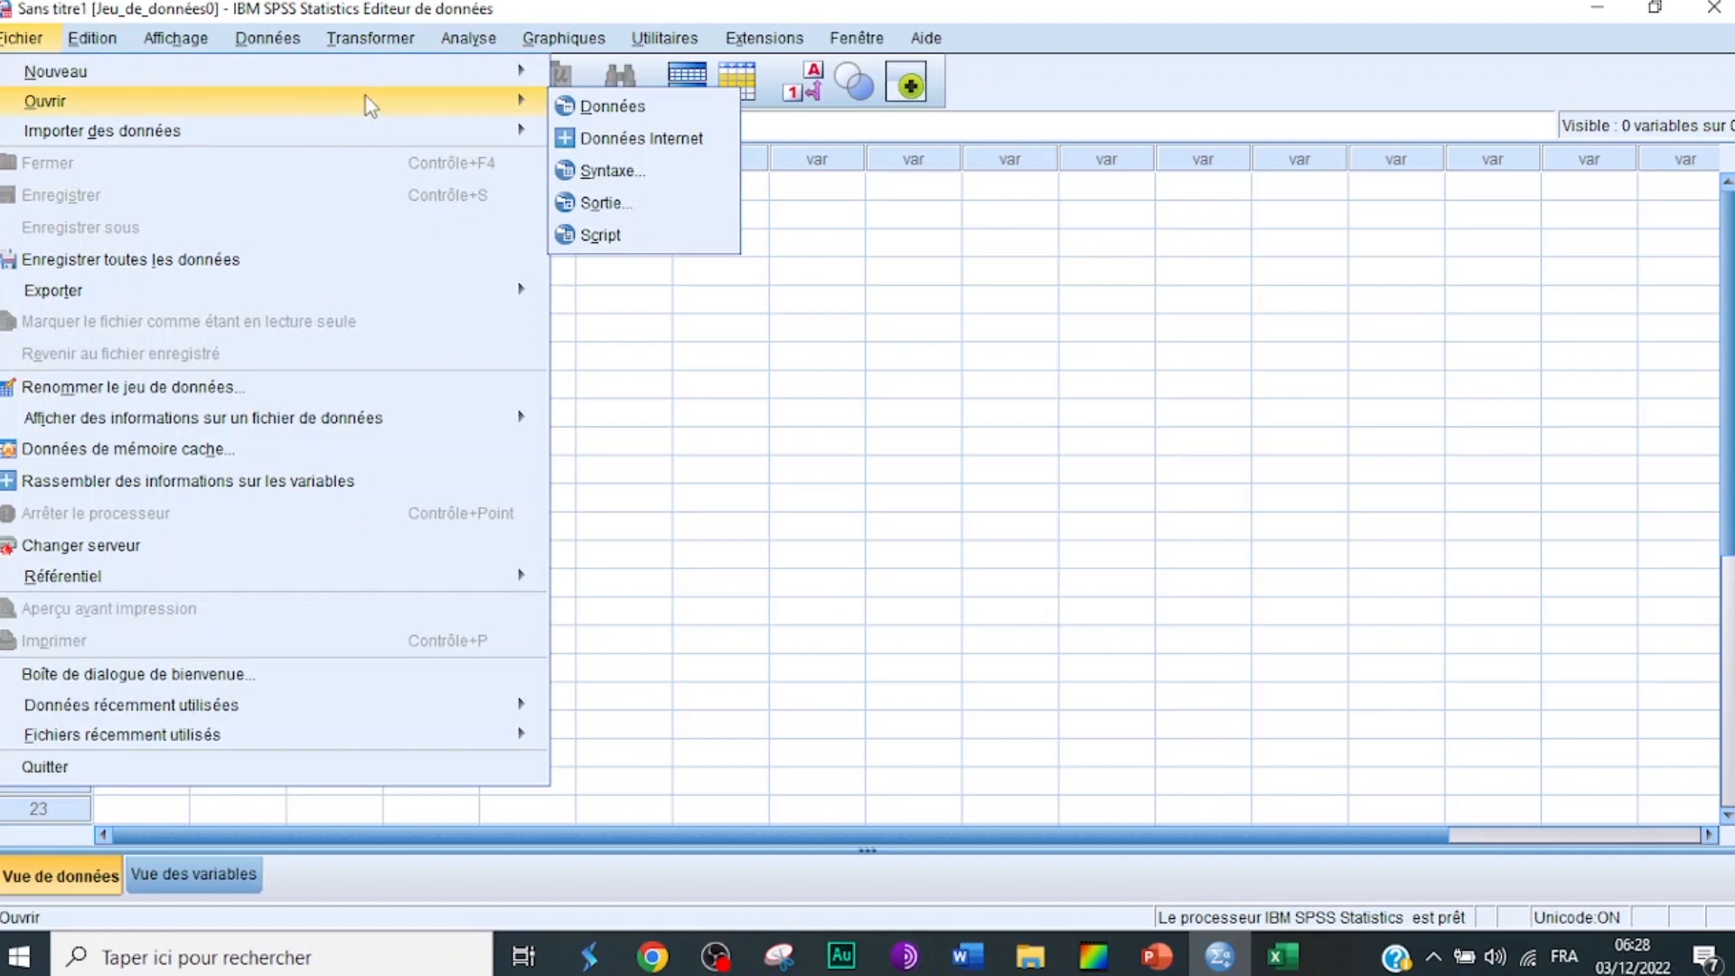
left_click(603, 108)
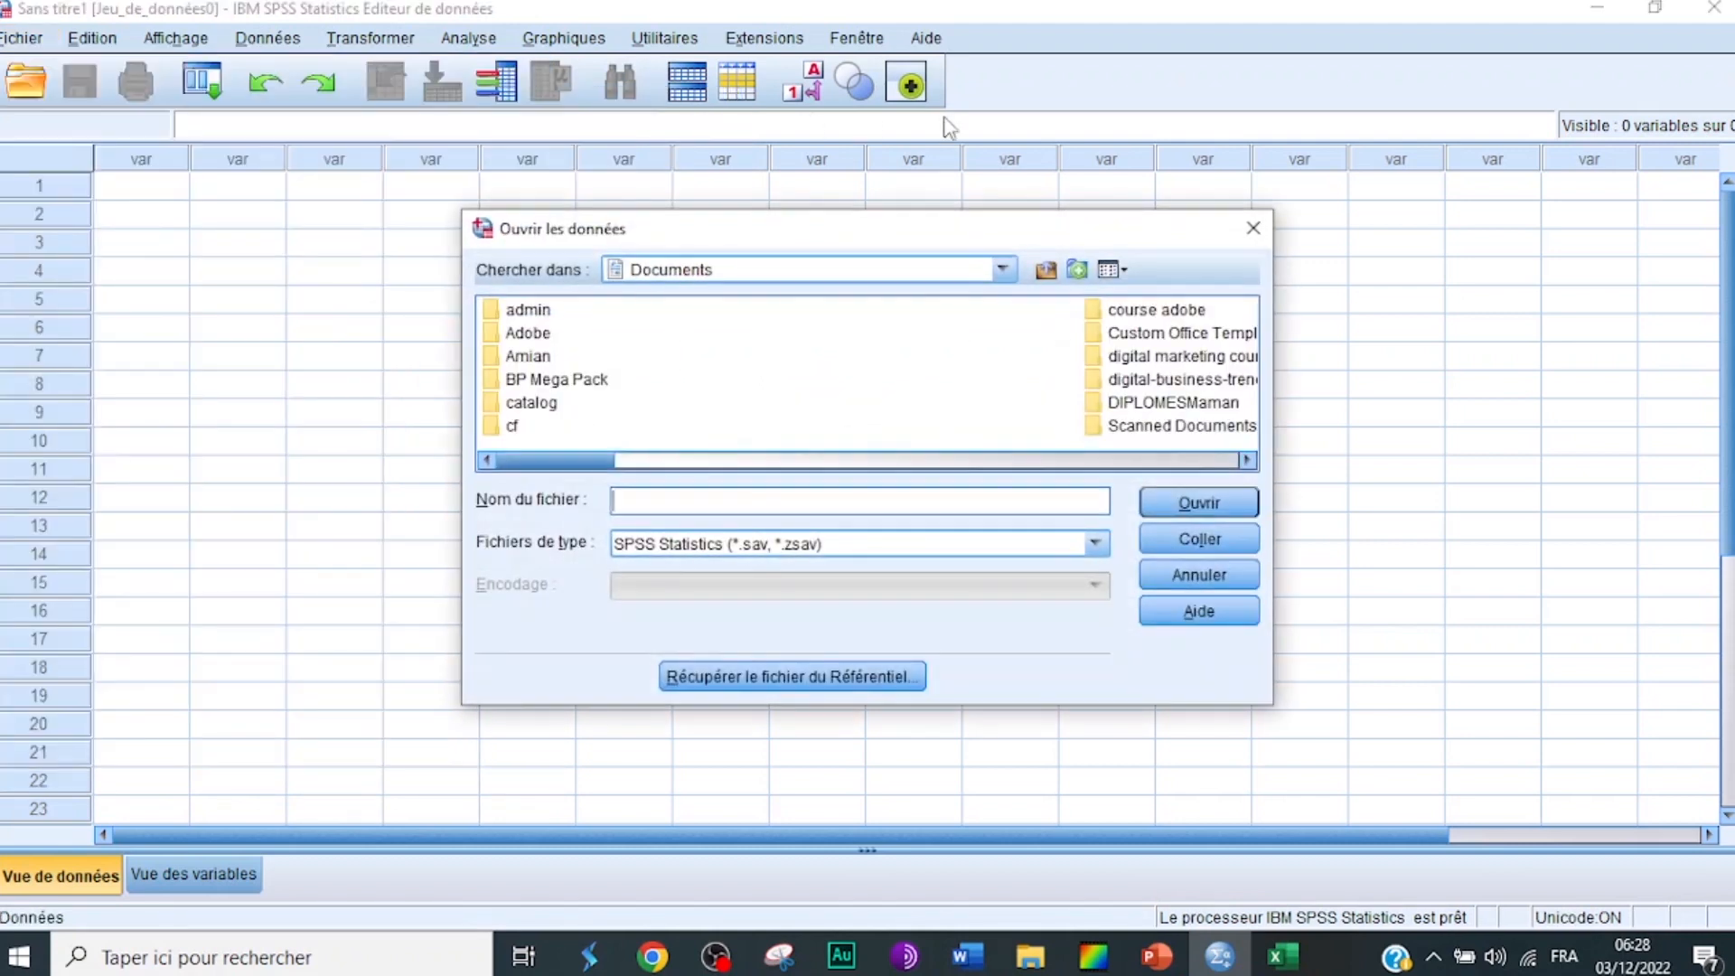
left_click(1095, 544)
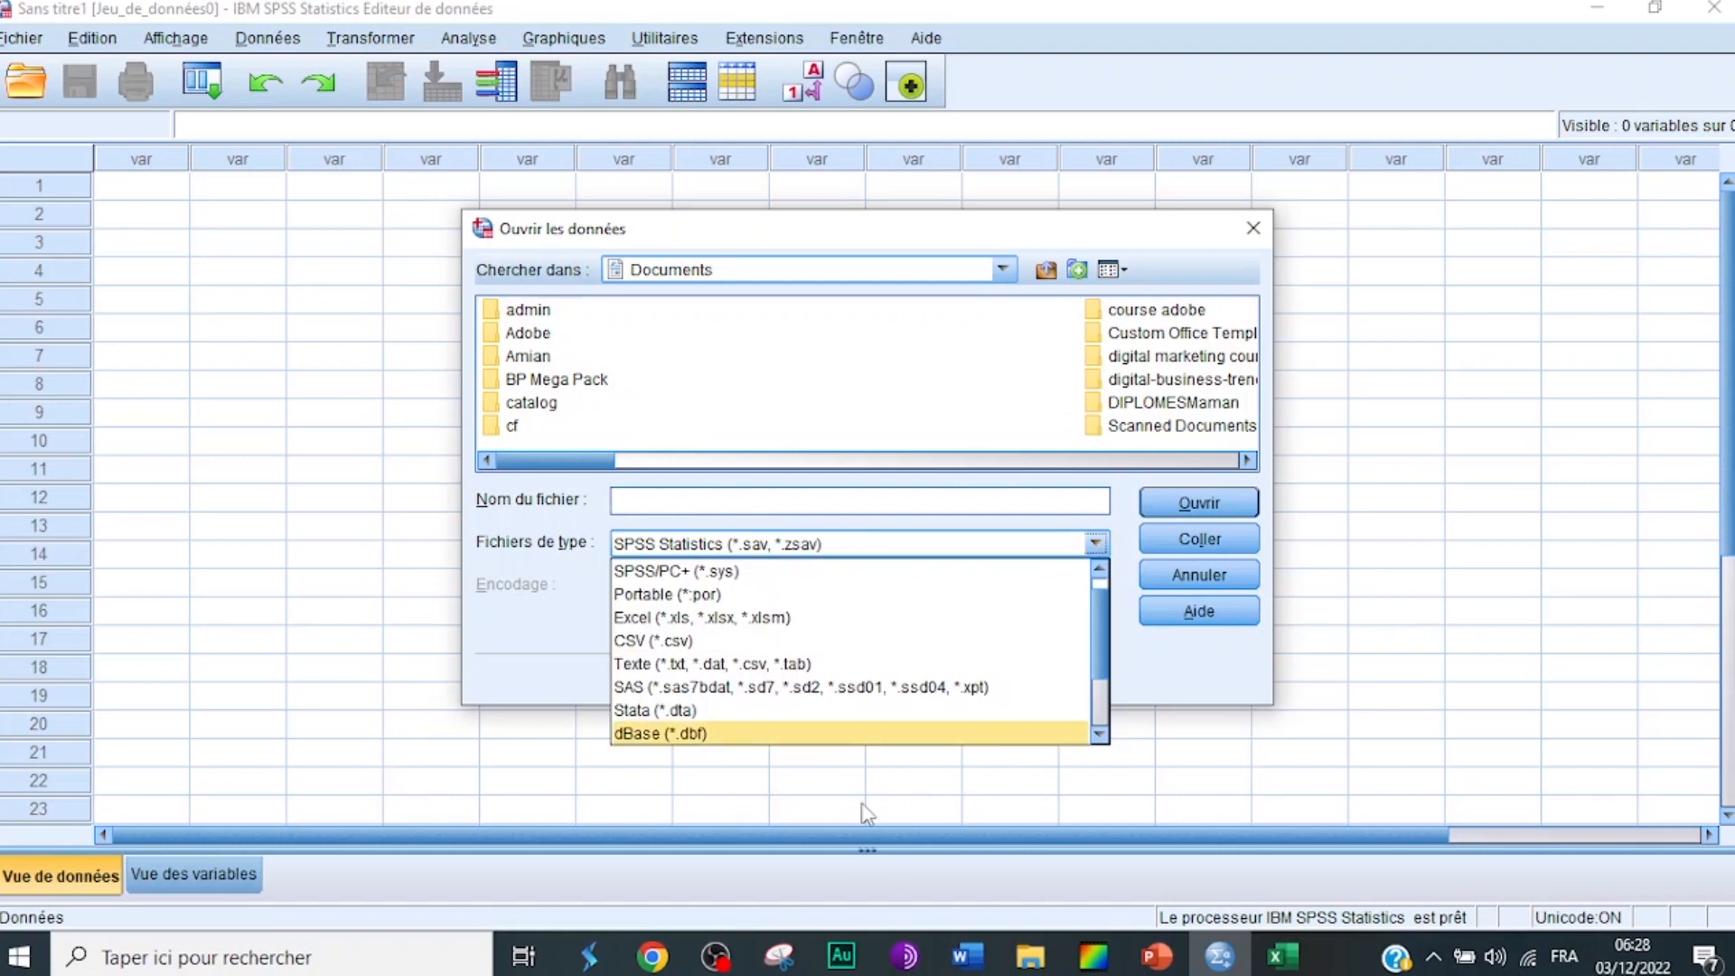
left_click(644, 619)
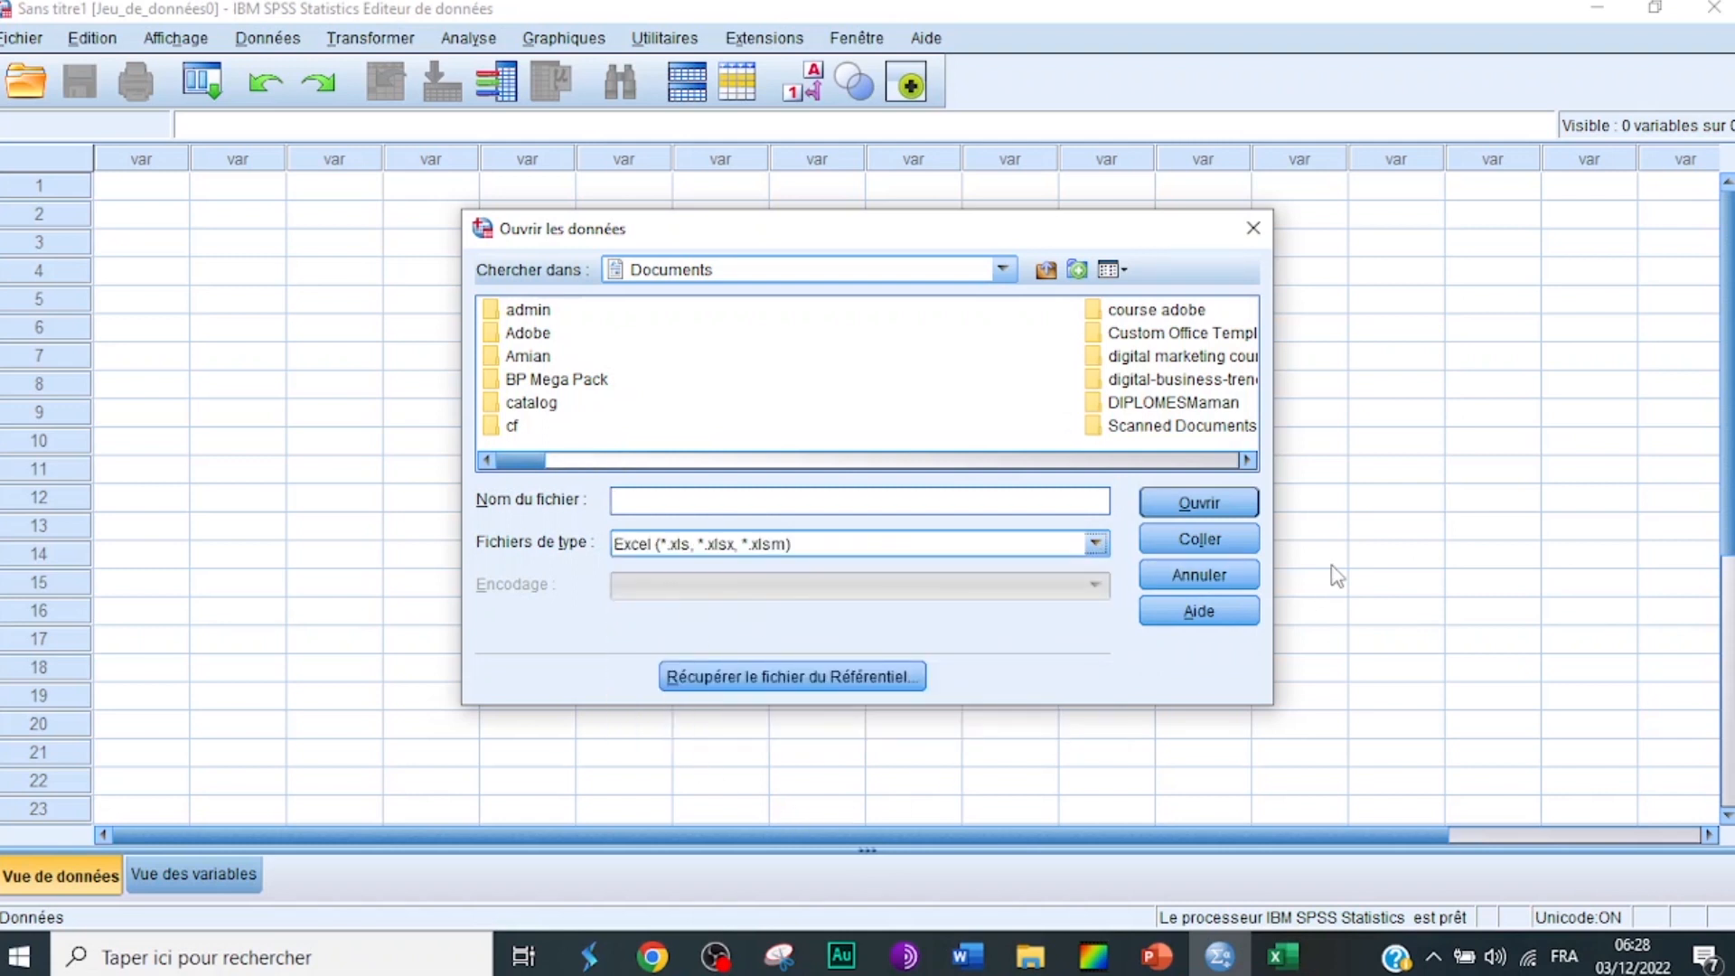
left_click(637, 498)
type("D")
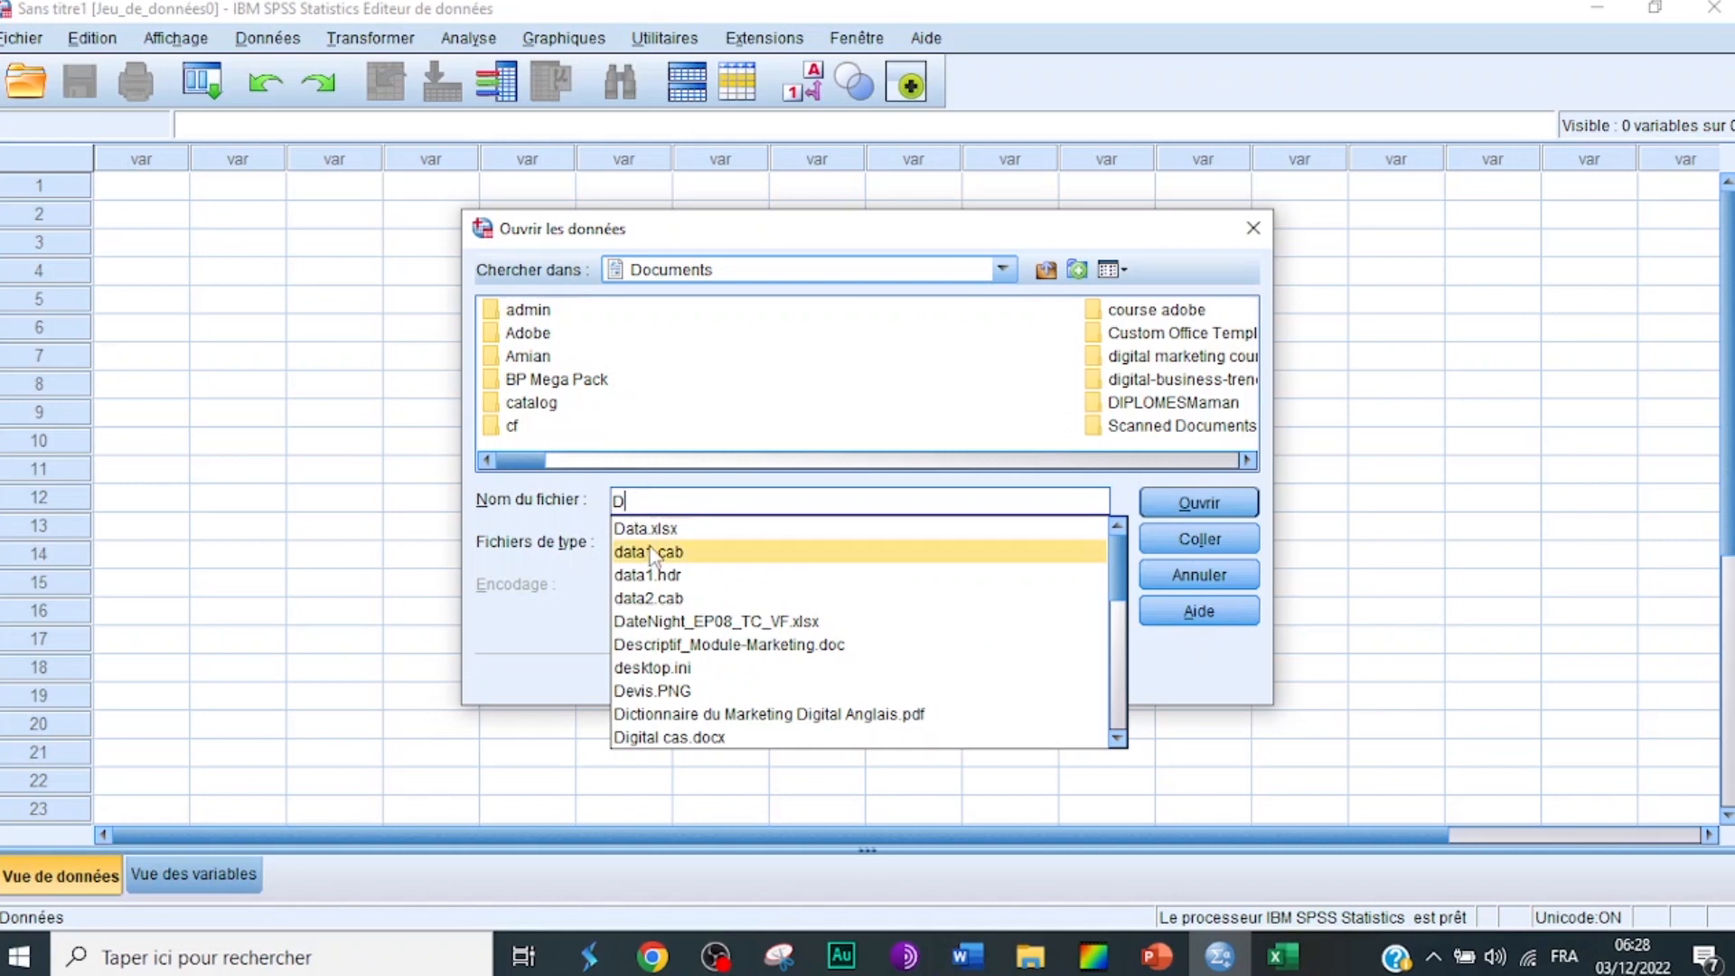
left_click(656, 533)
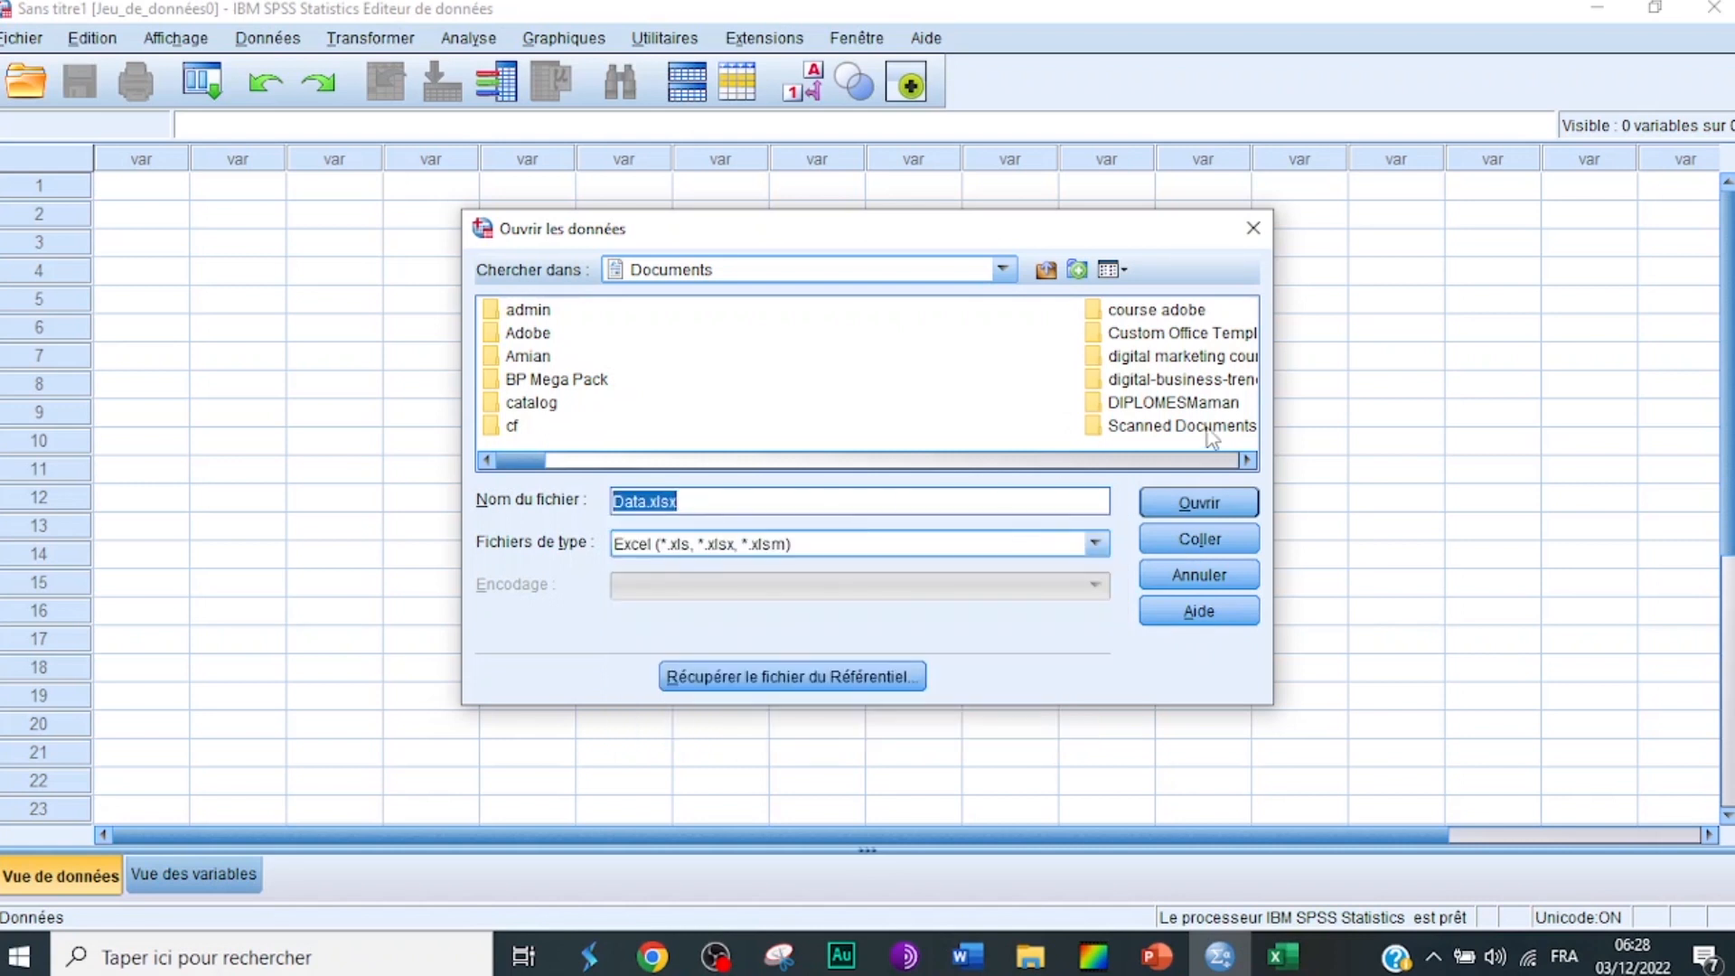
left_click(1191, 511)
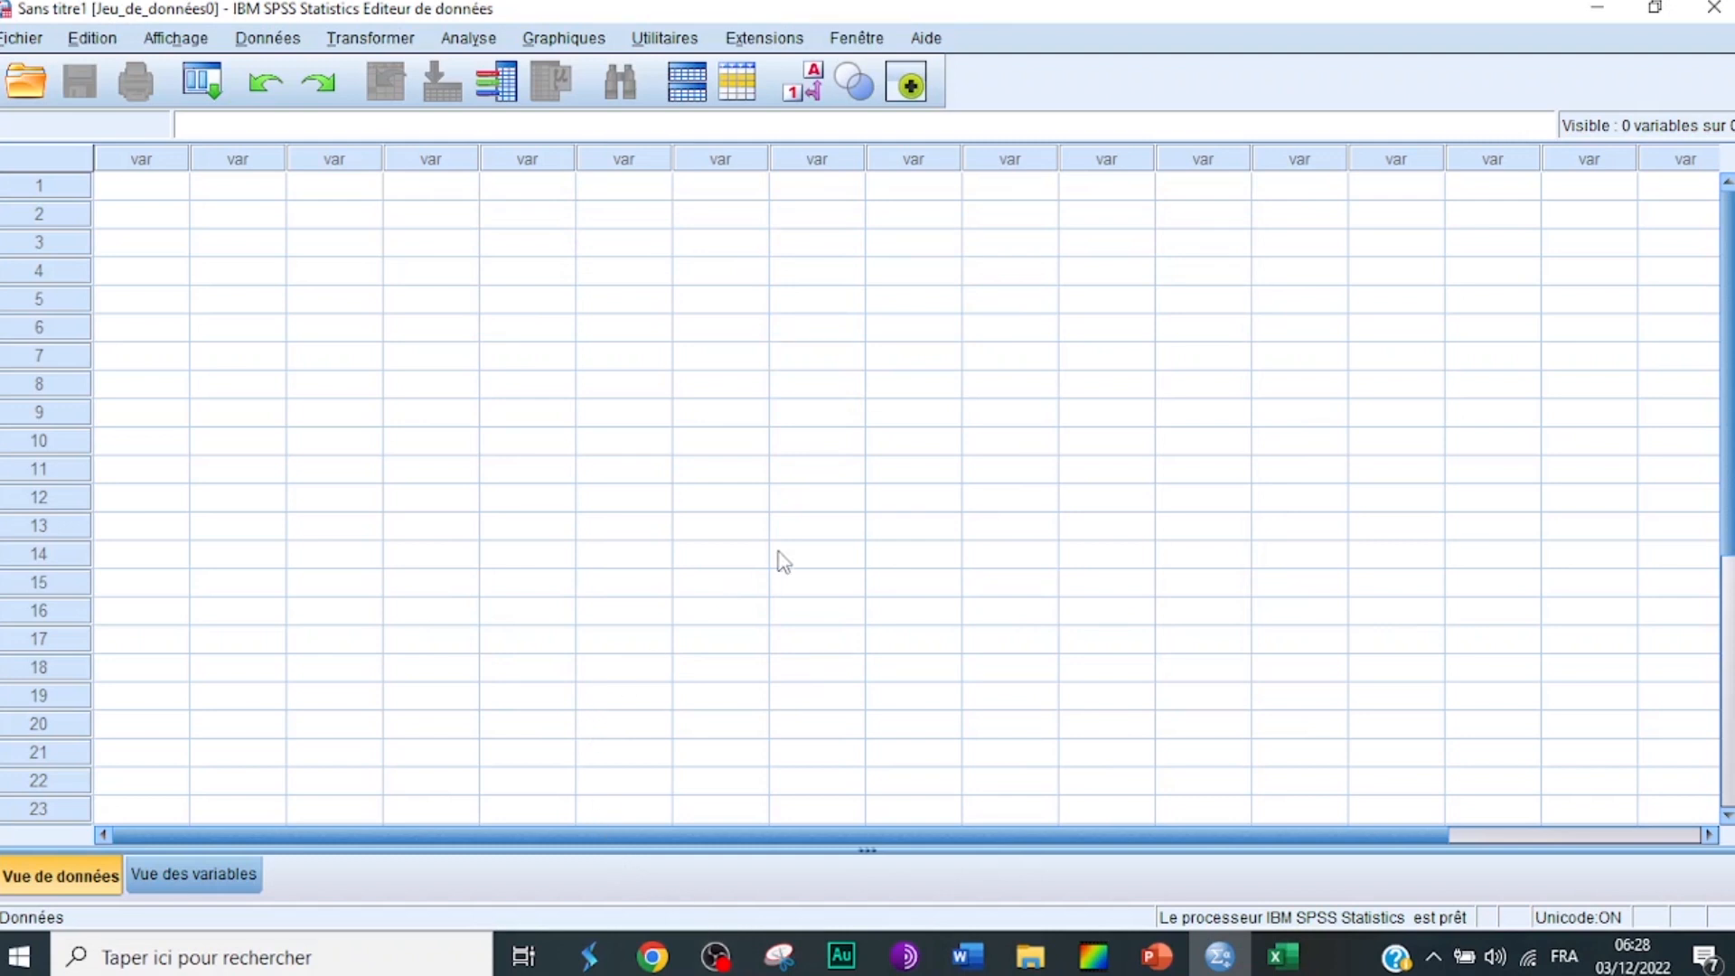
left_click(658, 817)
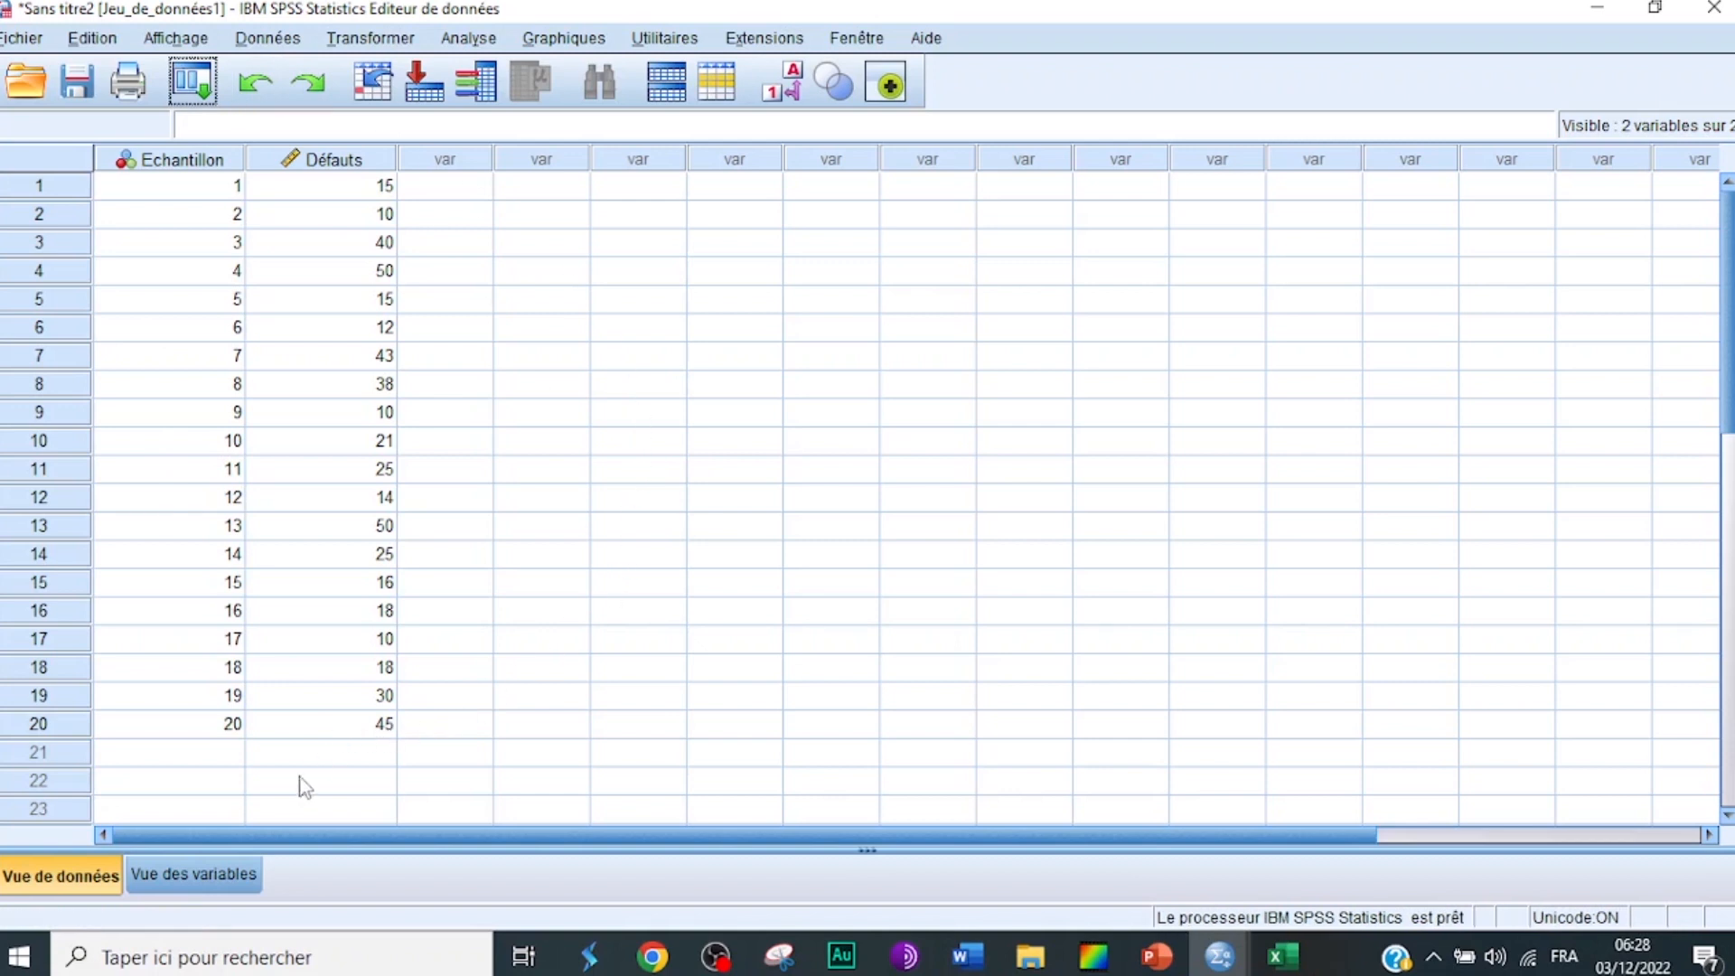
Check the definitions of the imported variables in the variable view and return to the data view.
left_click(229, 881)
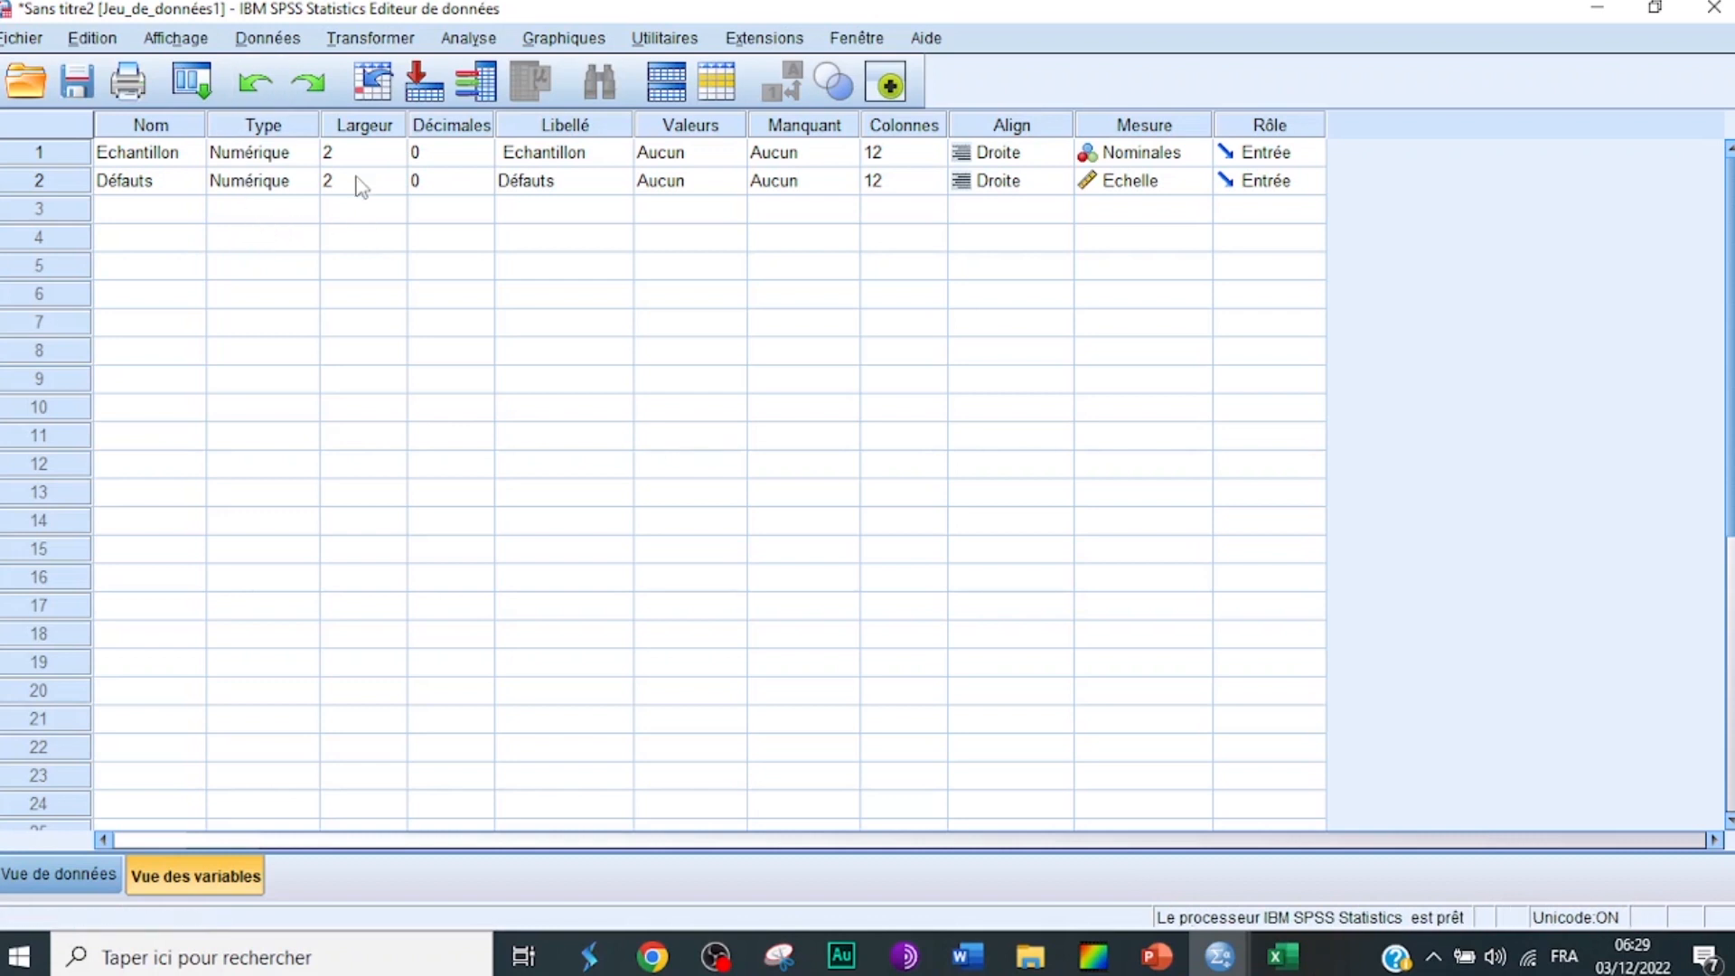
left_click(65, 885)
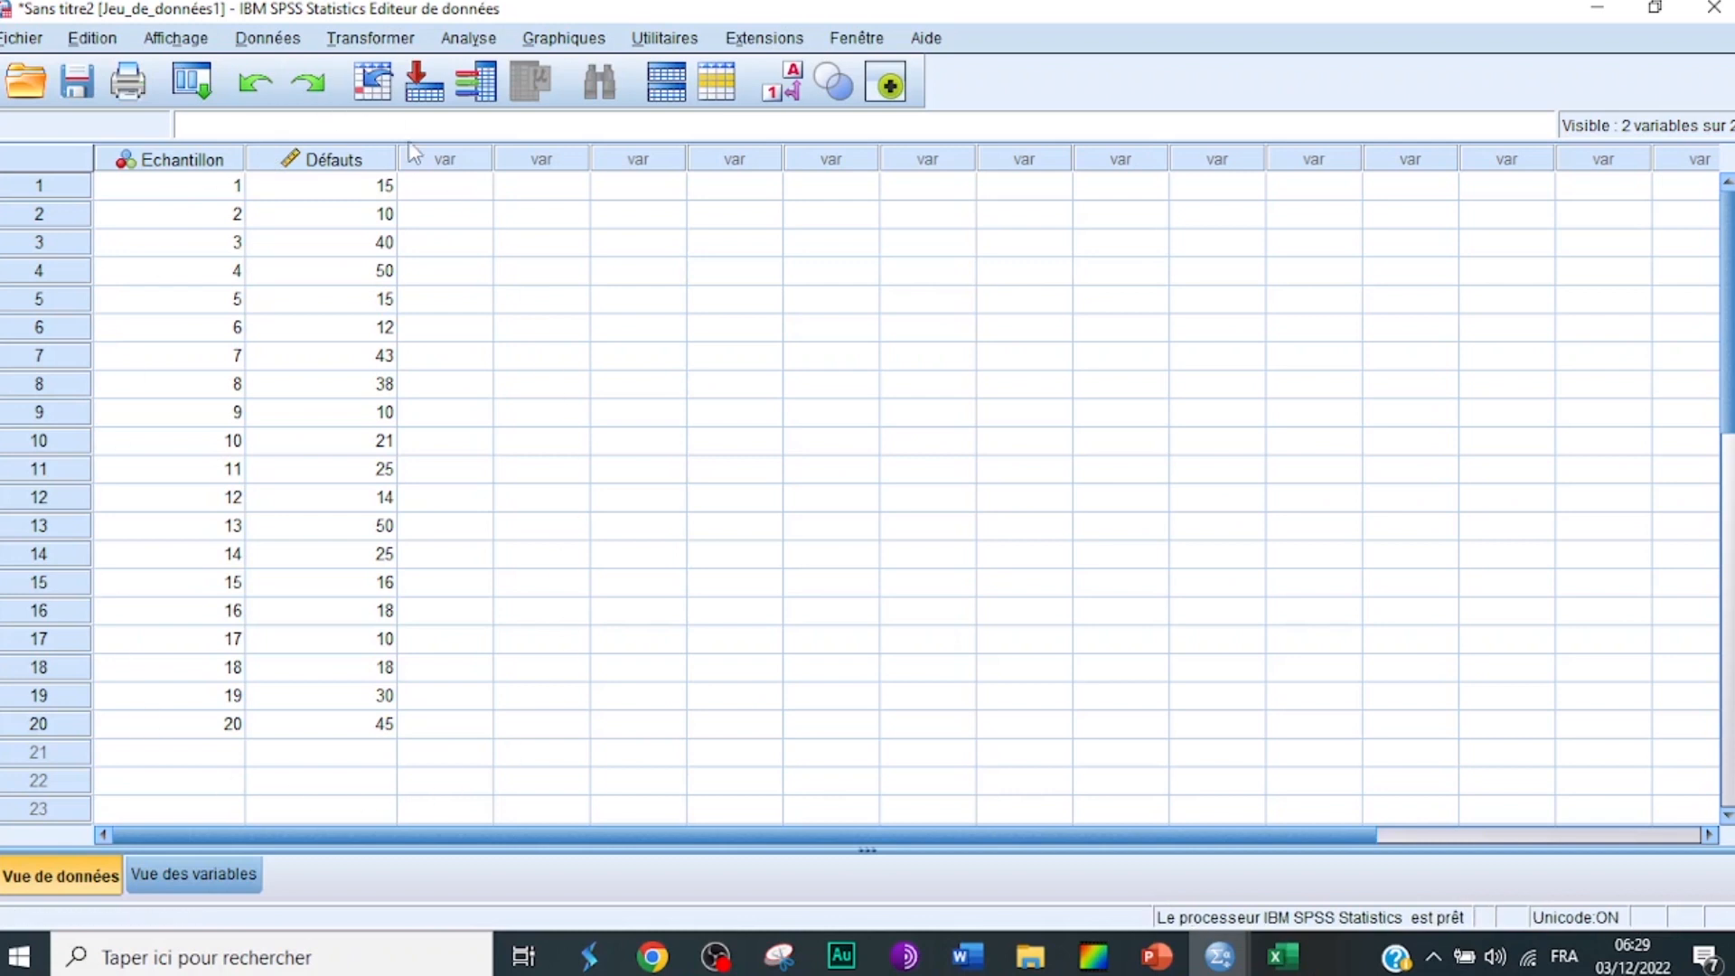
Run descriptive statistics on the Défauts variable, adding the sum (Somme) to the preselected statistics.
left_click(470, 39)
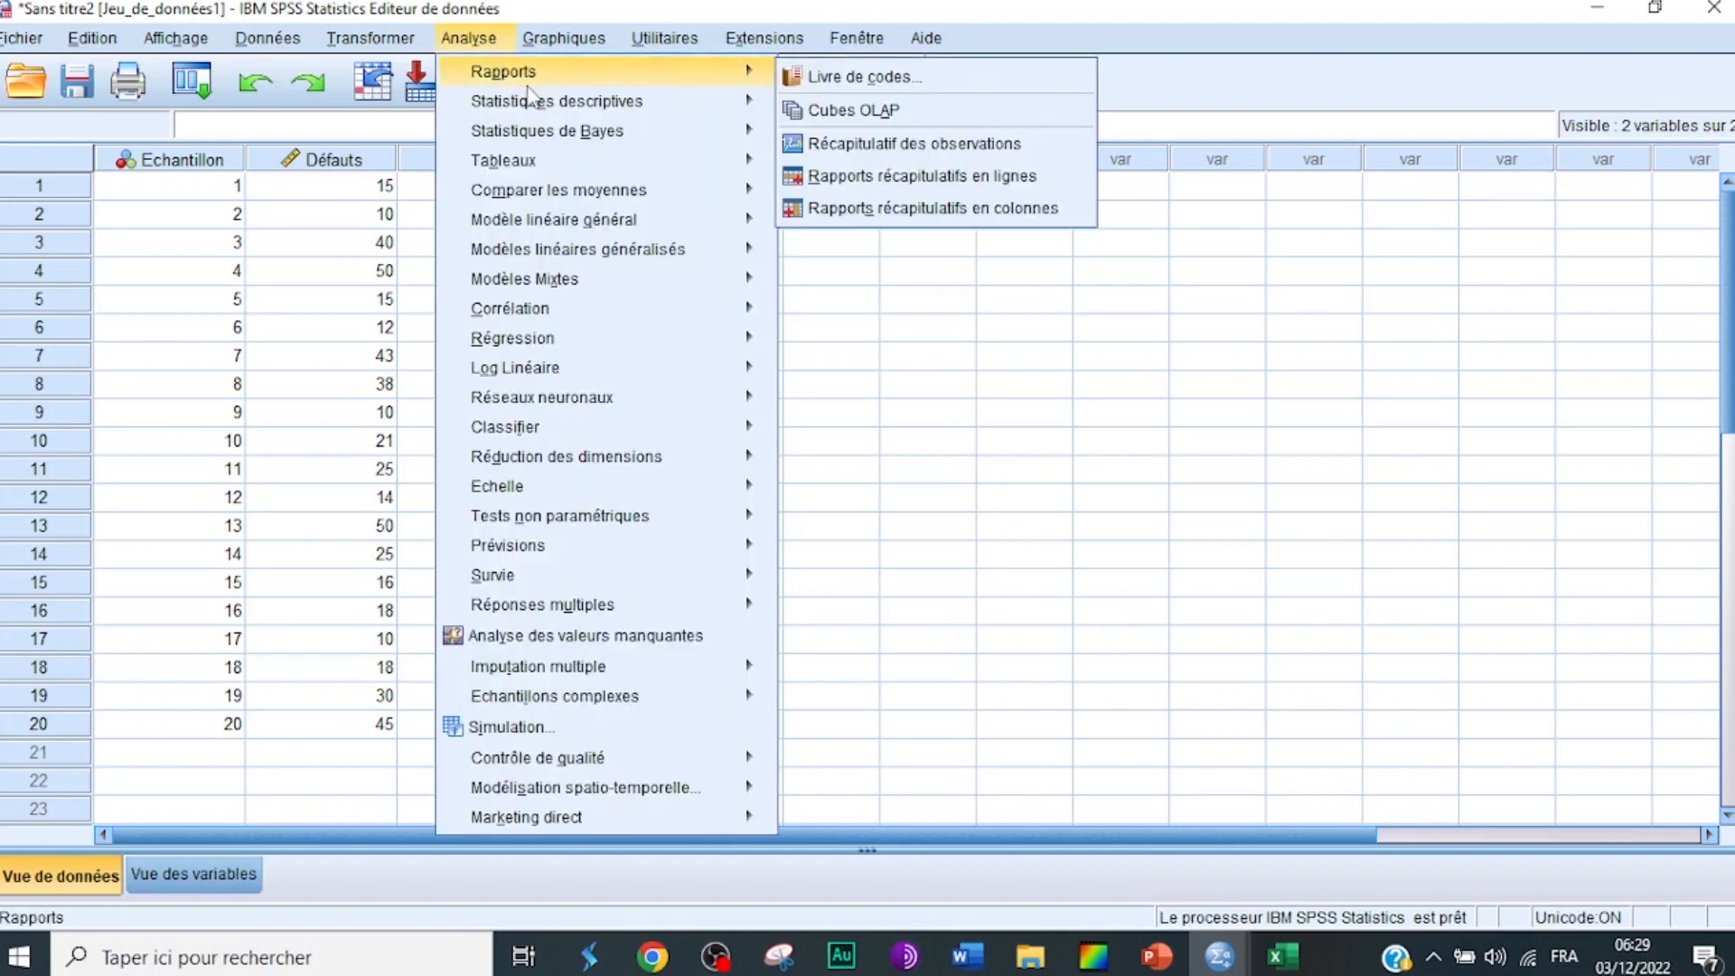
mouse_move(551, 105)
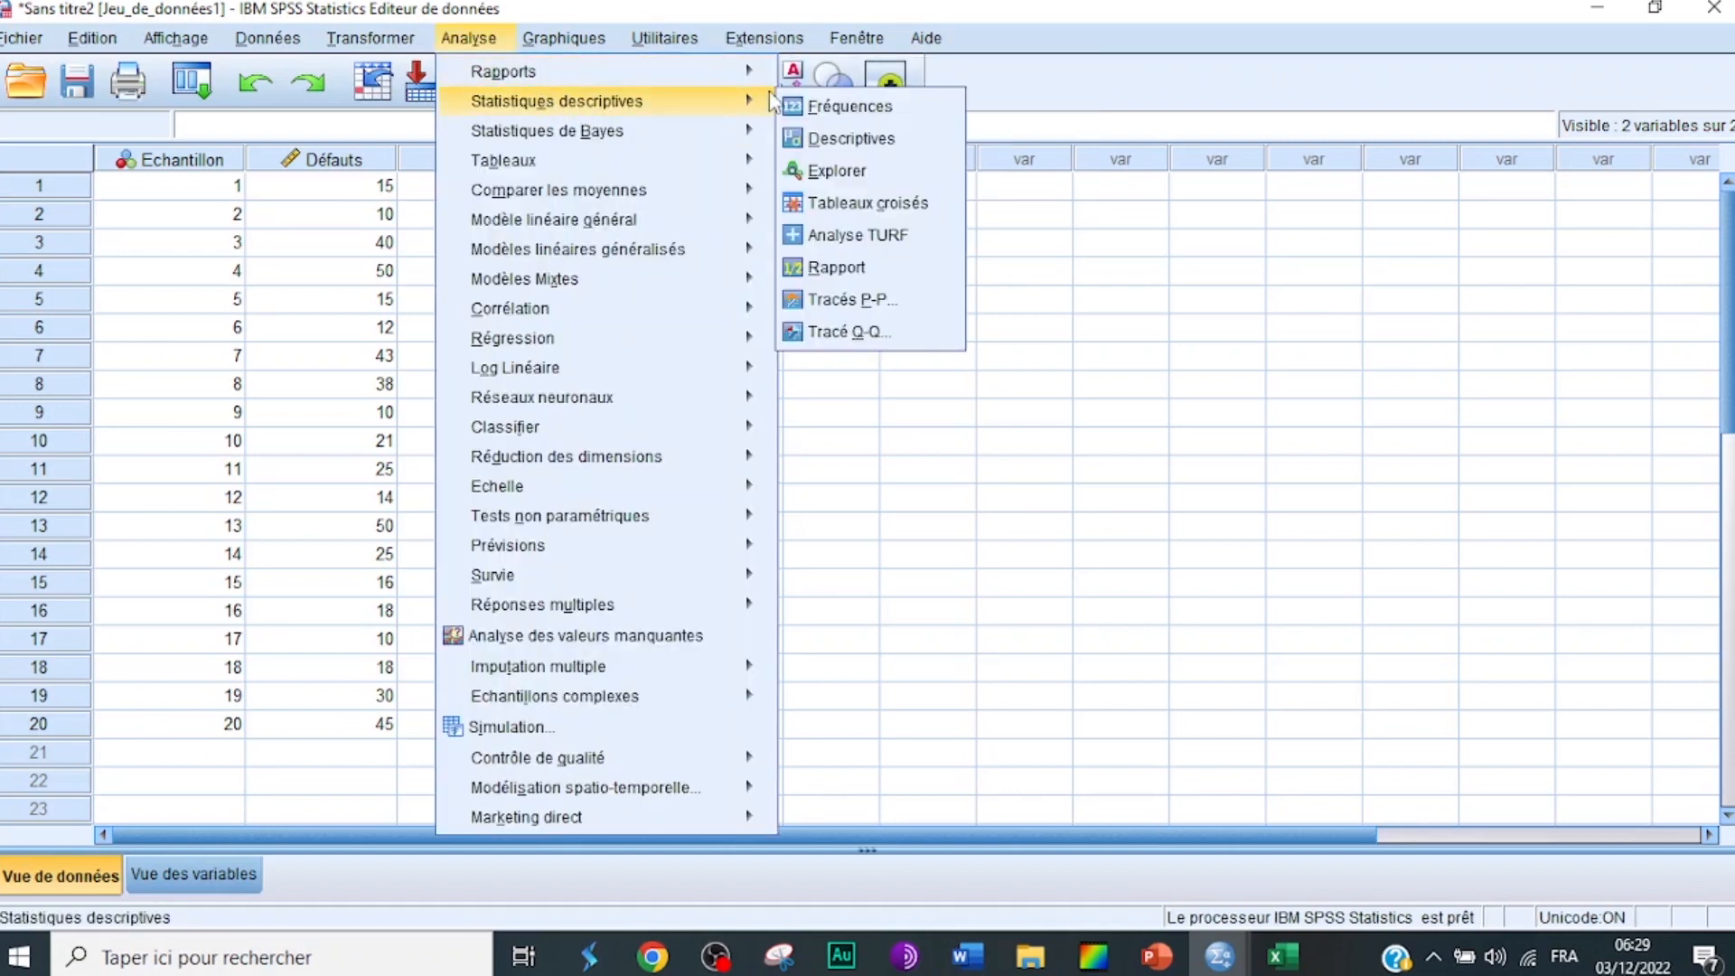
left_click(841, 142)
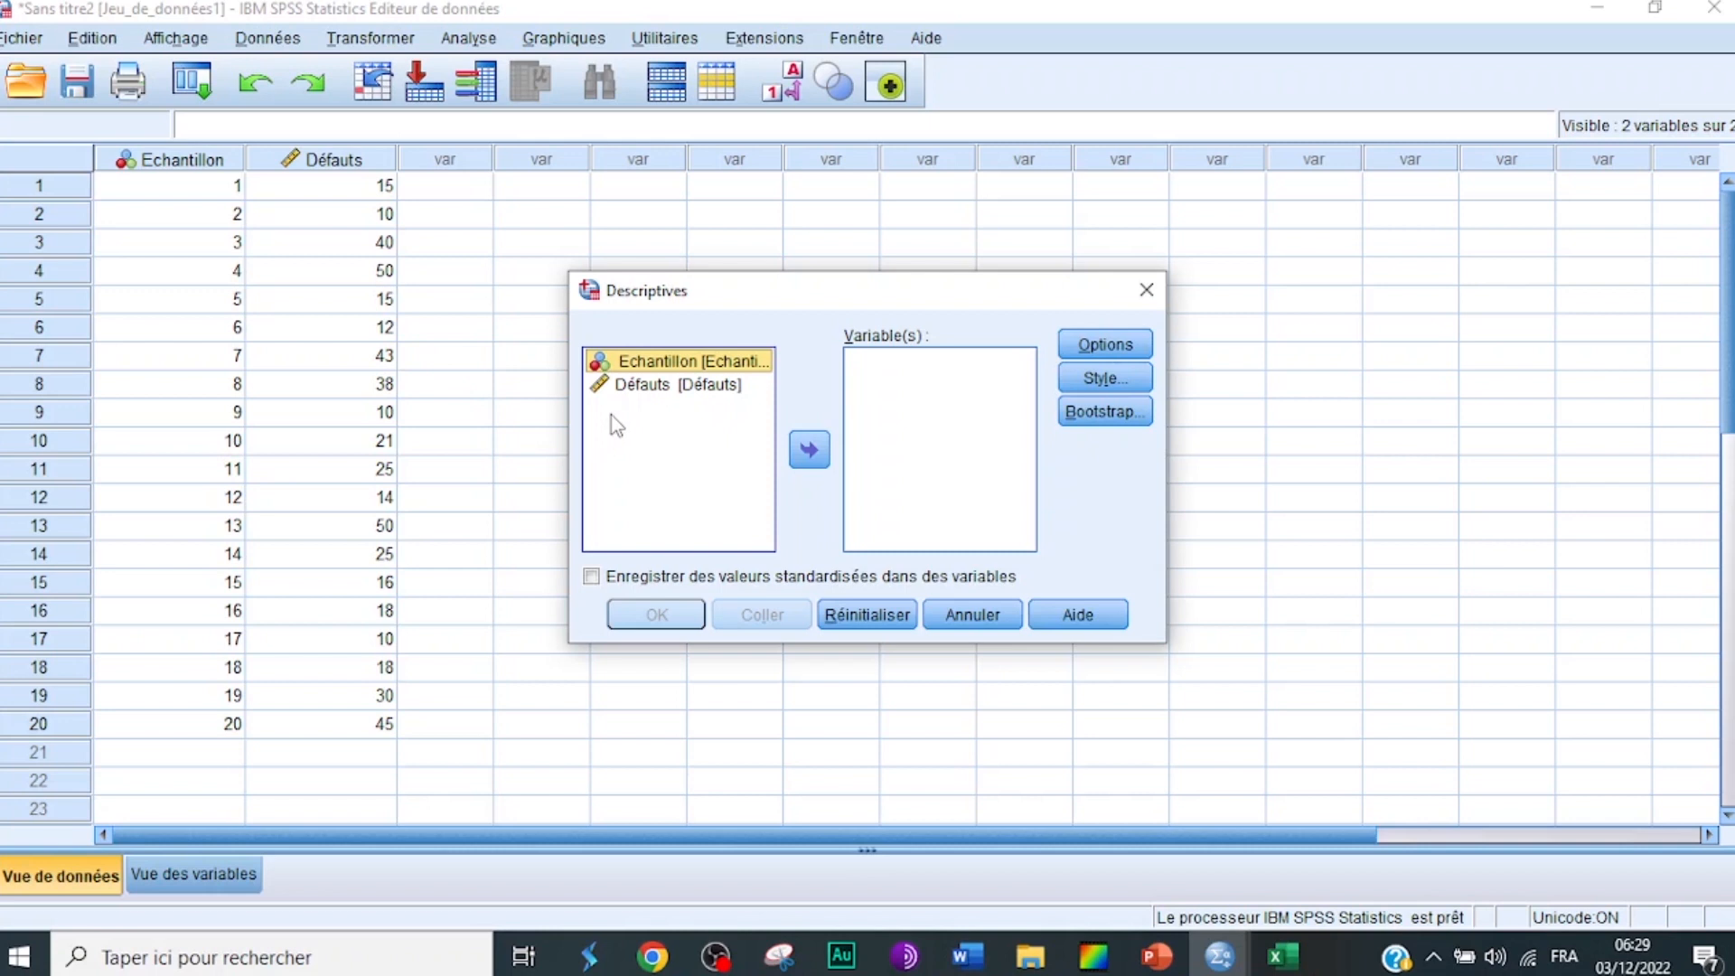
left_click(648, 390)
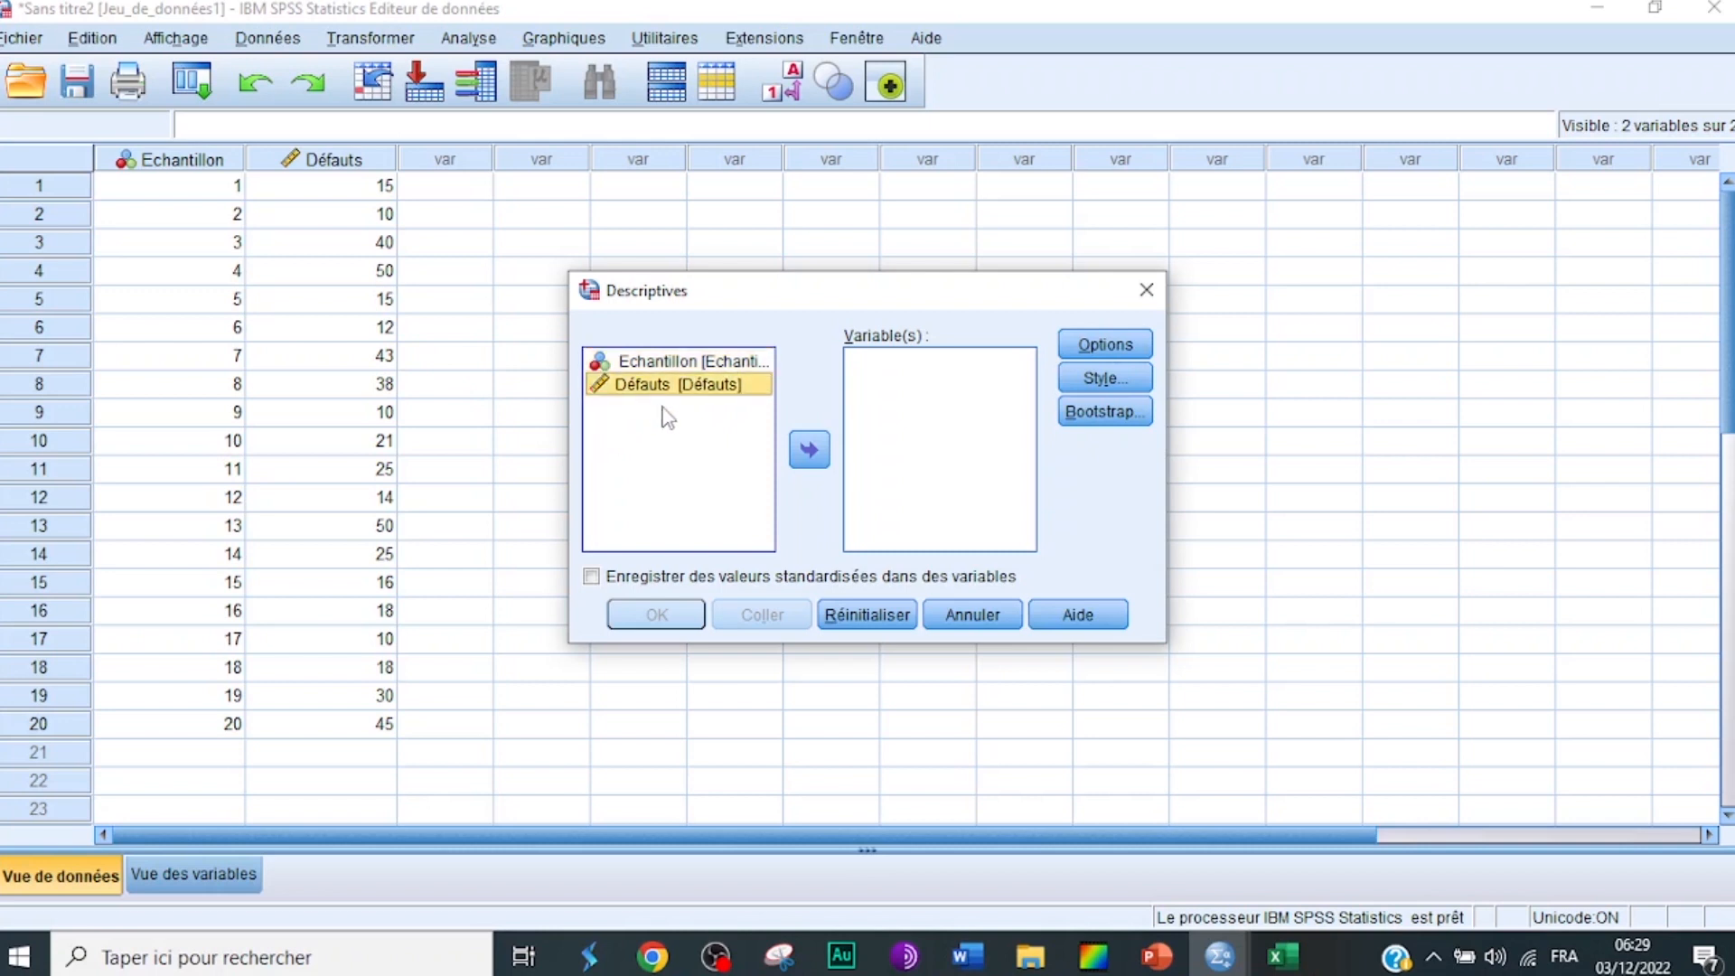
left_click(807, 452)
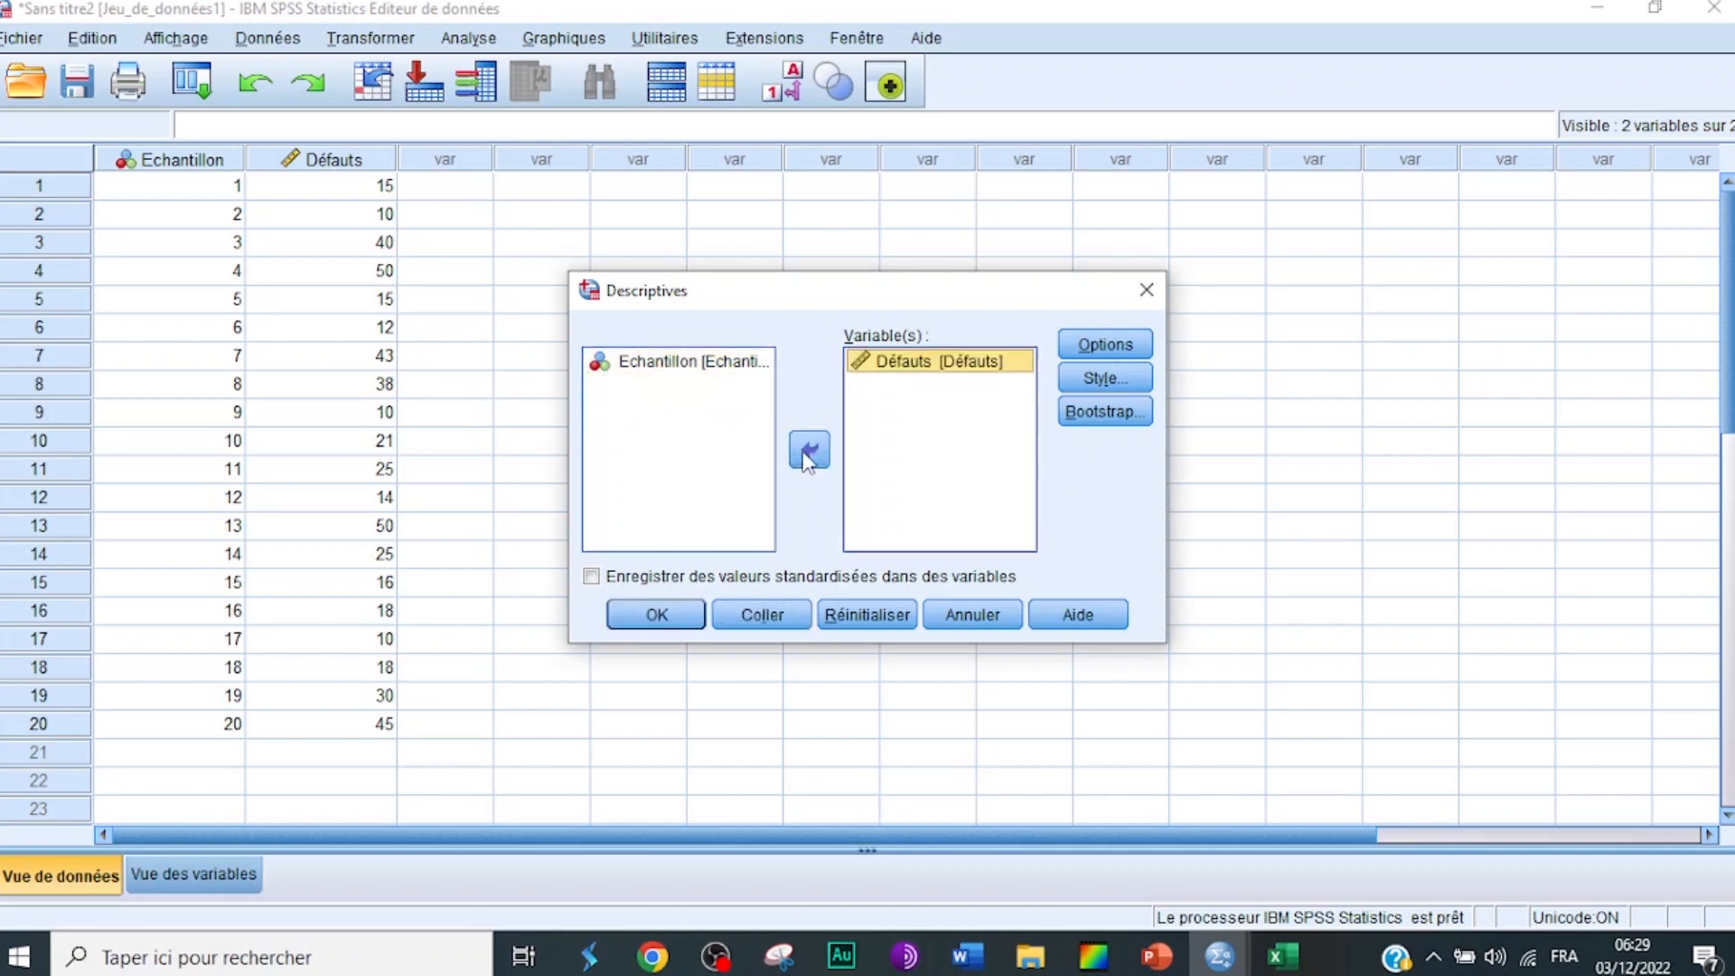
left_click(1121, 348)
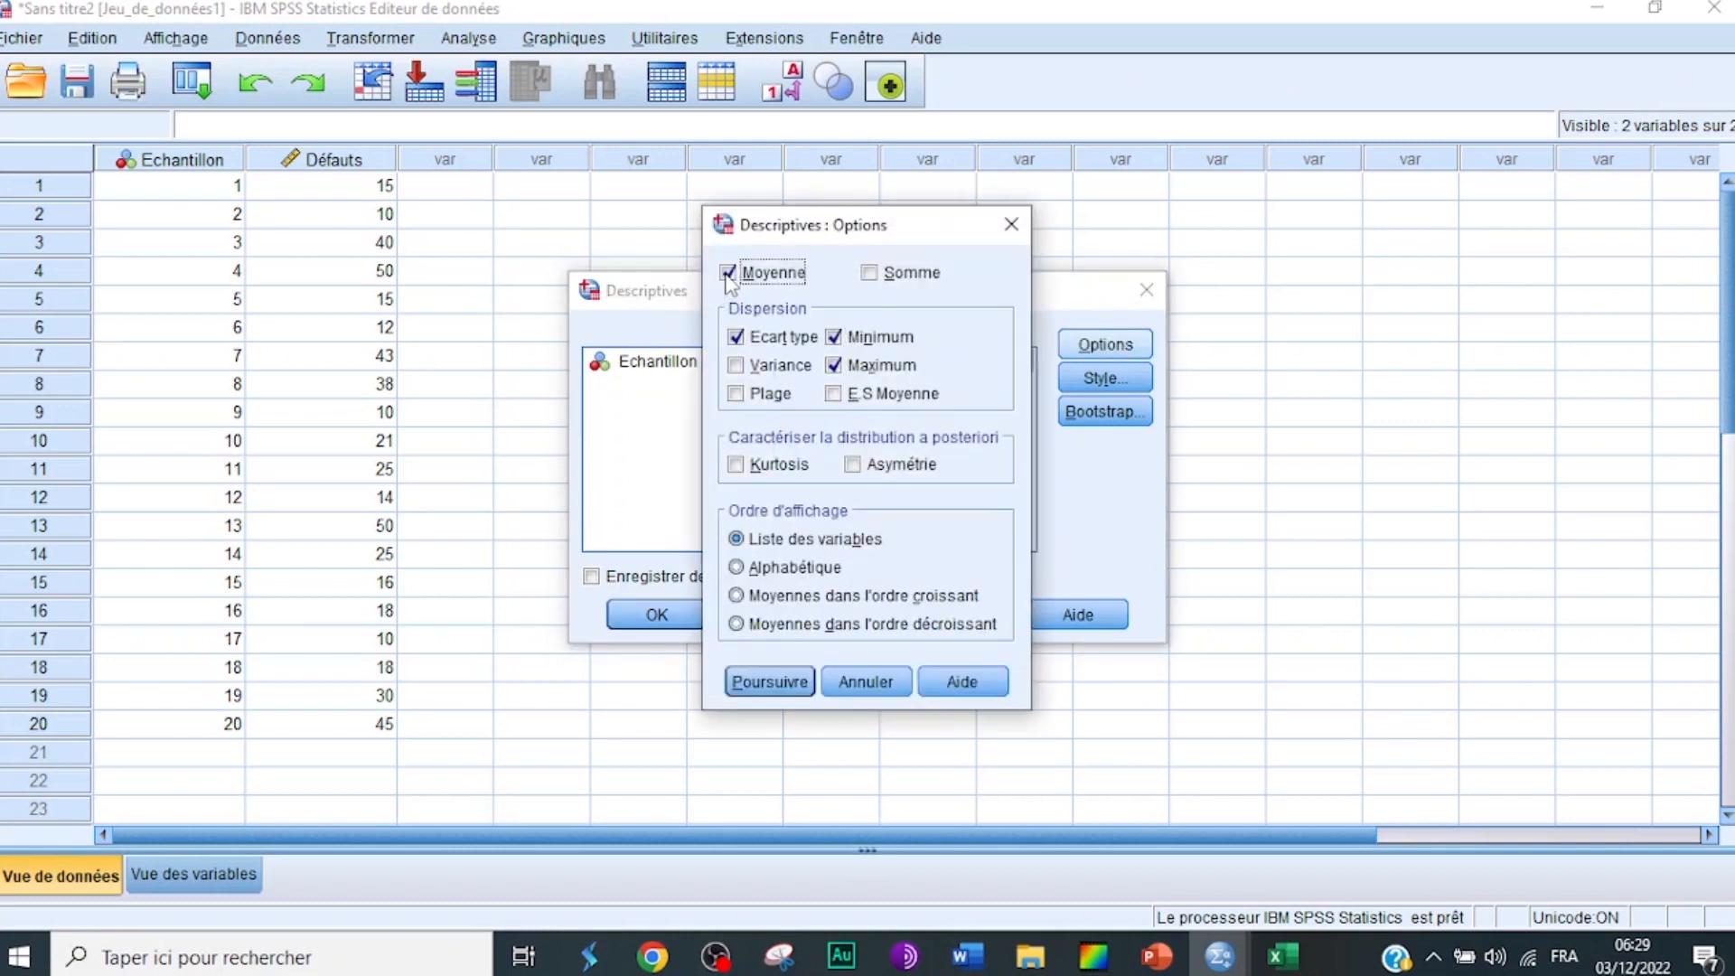
left_click(871, 276)
left_click(762, 689)
left_click(639, 618)
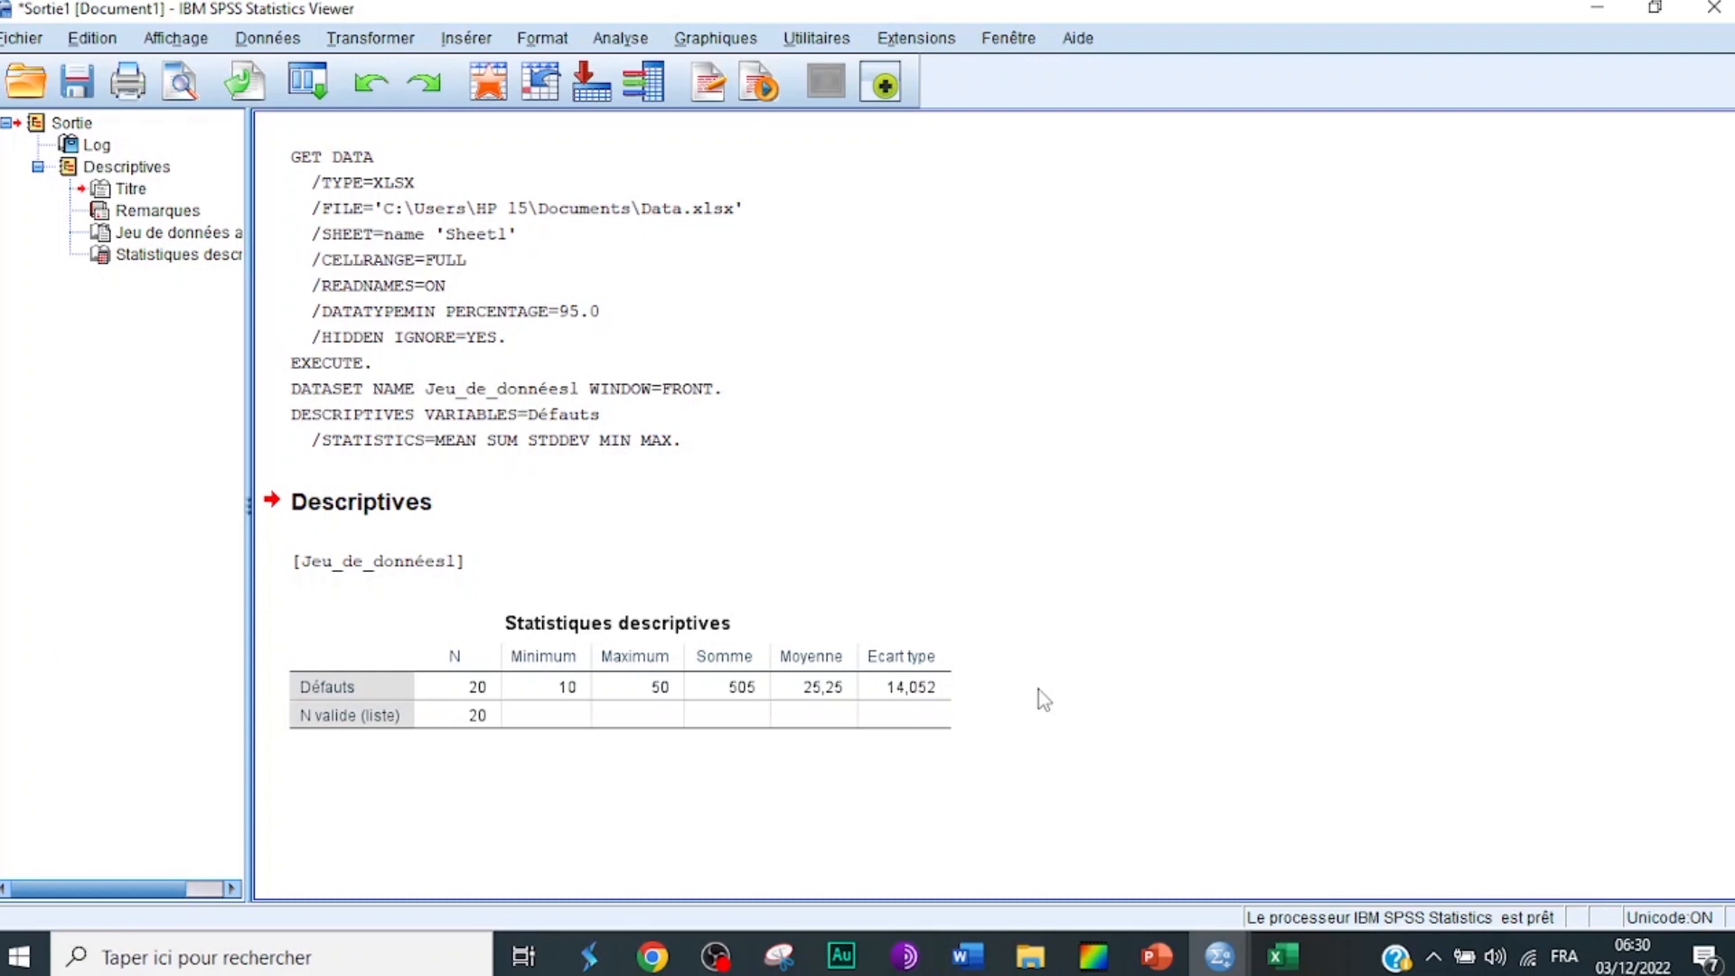
Start defining an individual measures and moving range (Mesures individuelles, plage mobile) quality control chart.
left_click(635, 45)
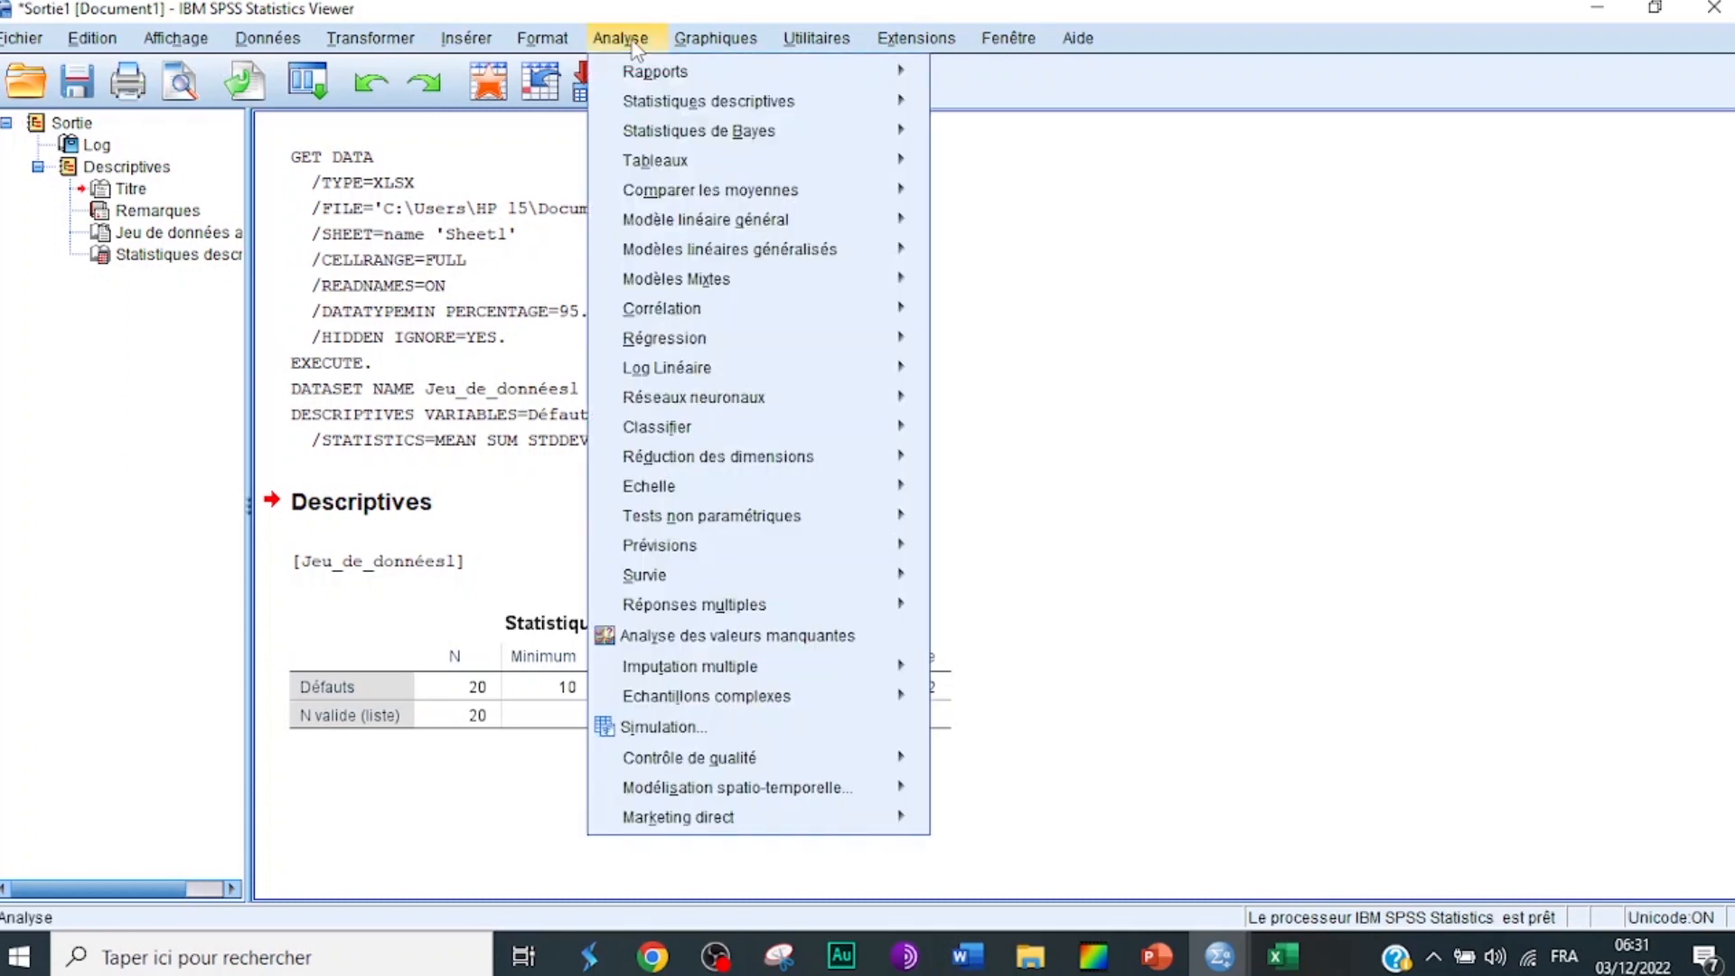
mouse_move(683, 758)
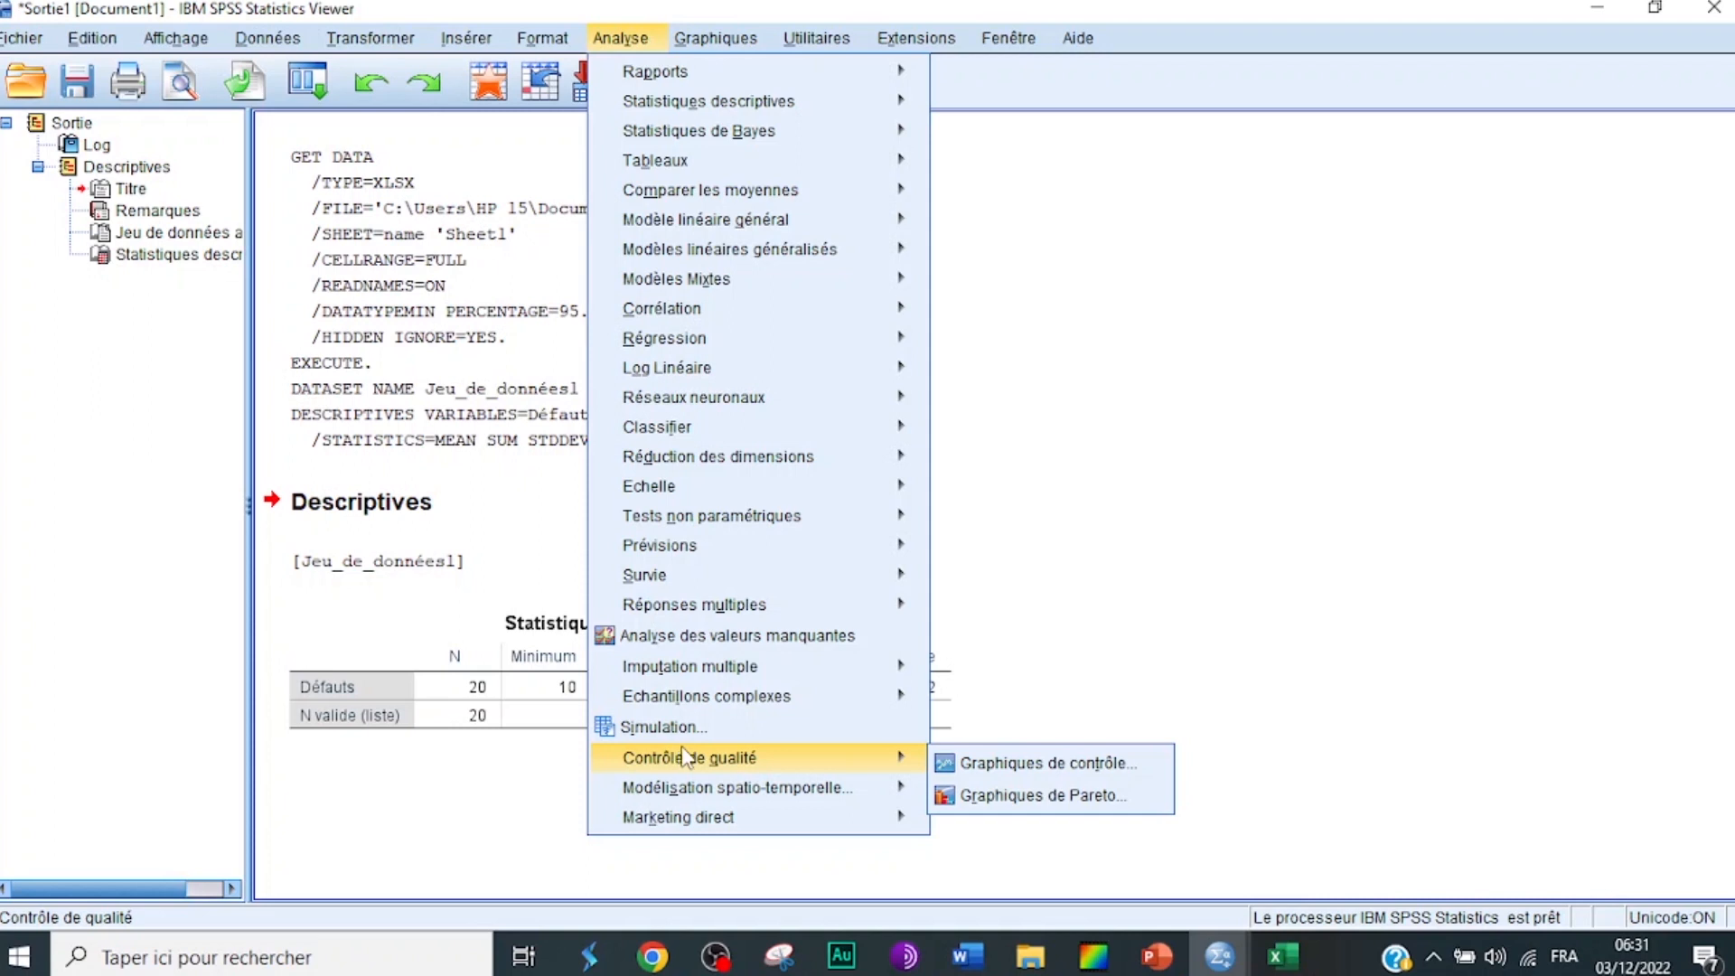
left_click(967, 765)
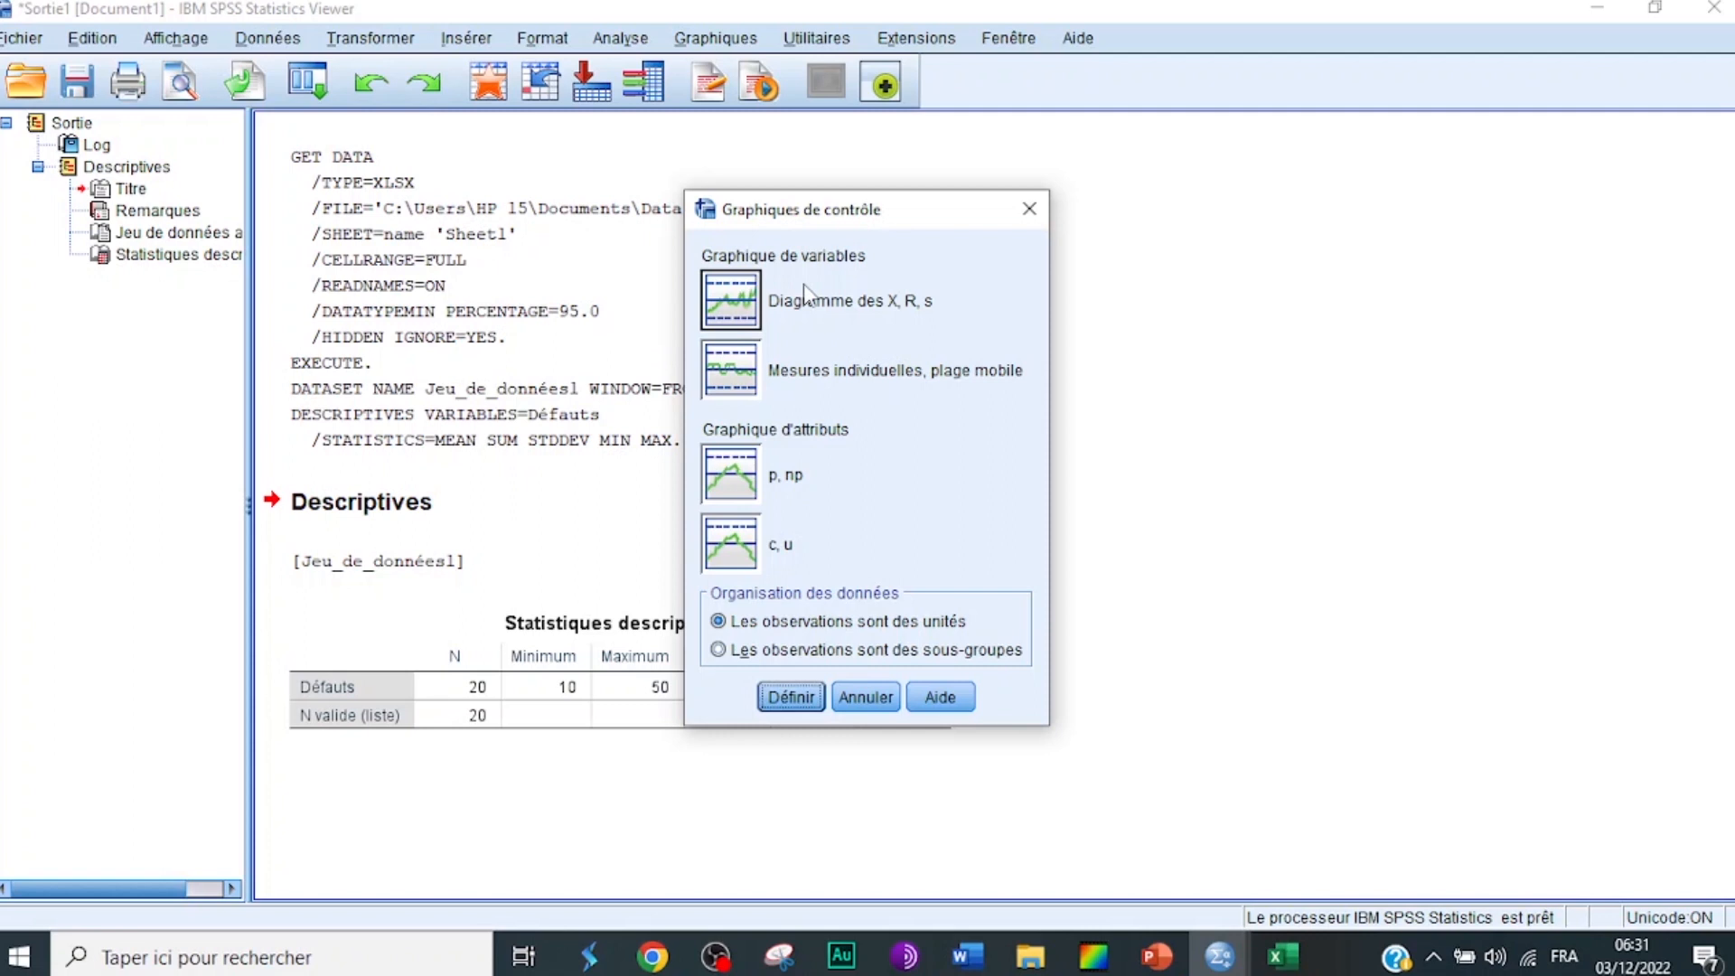
left_click(740, 378)
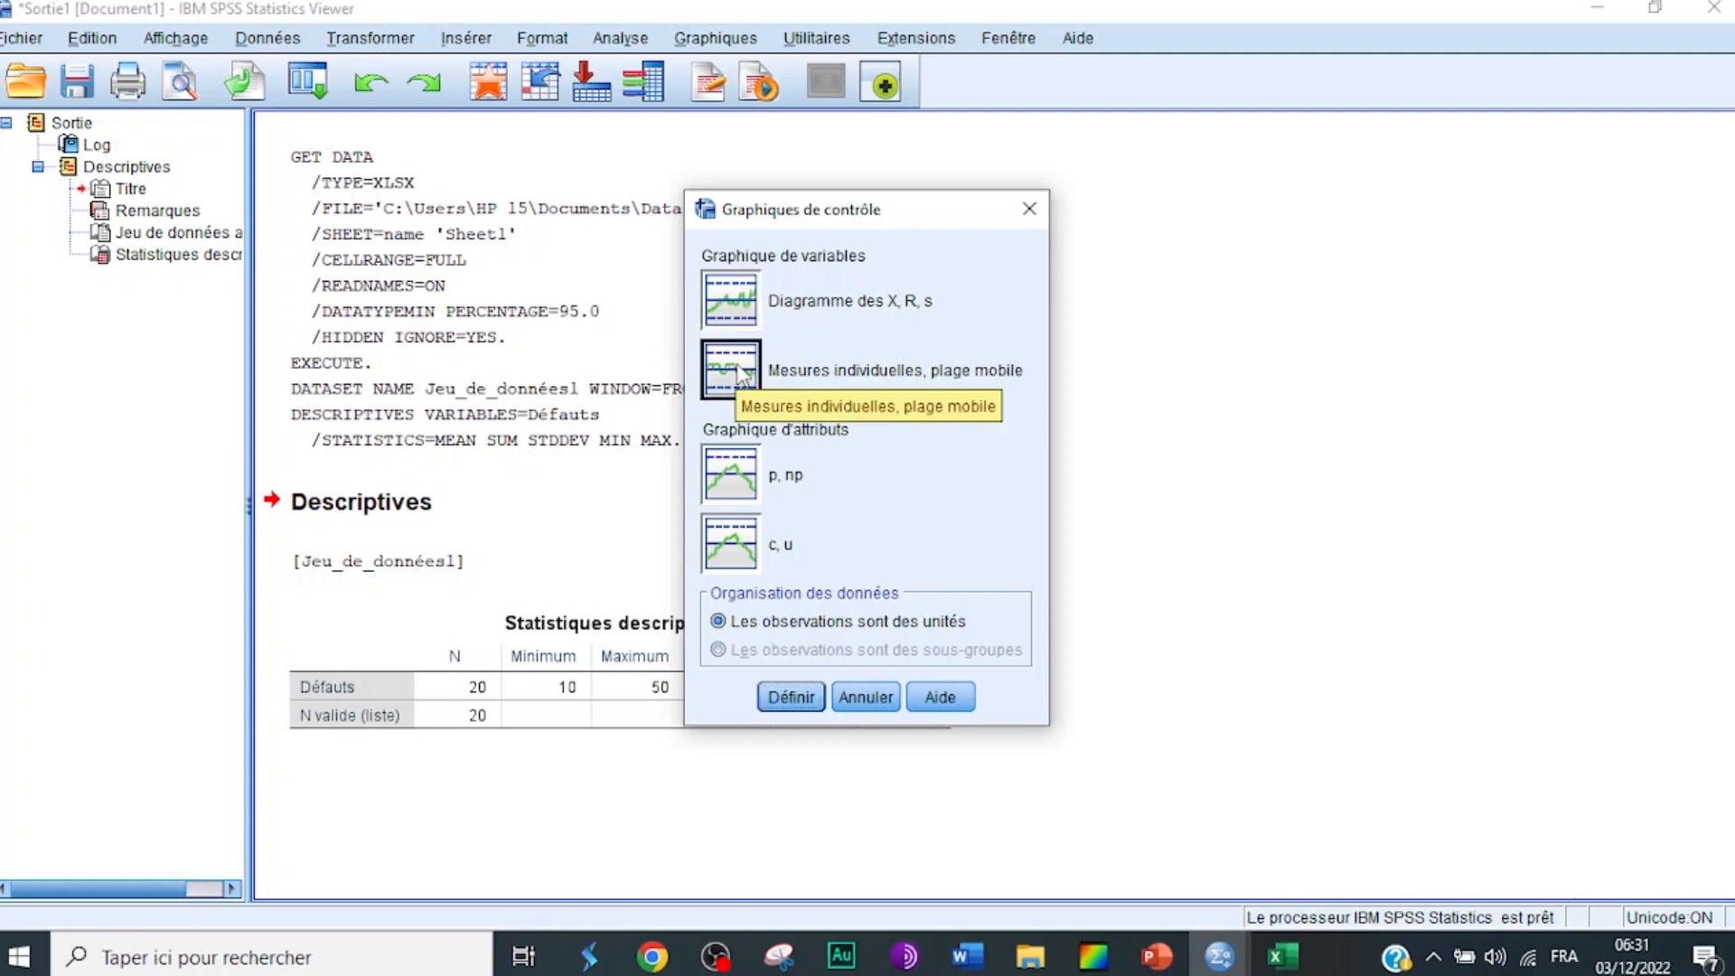
left_click(782, 698)
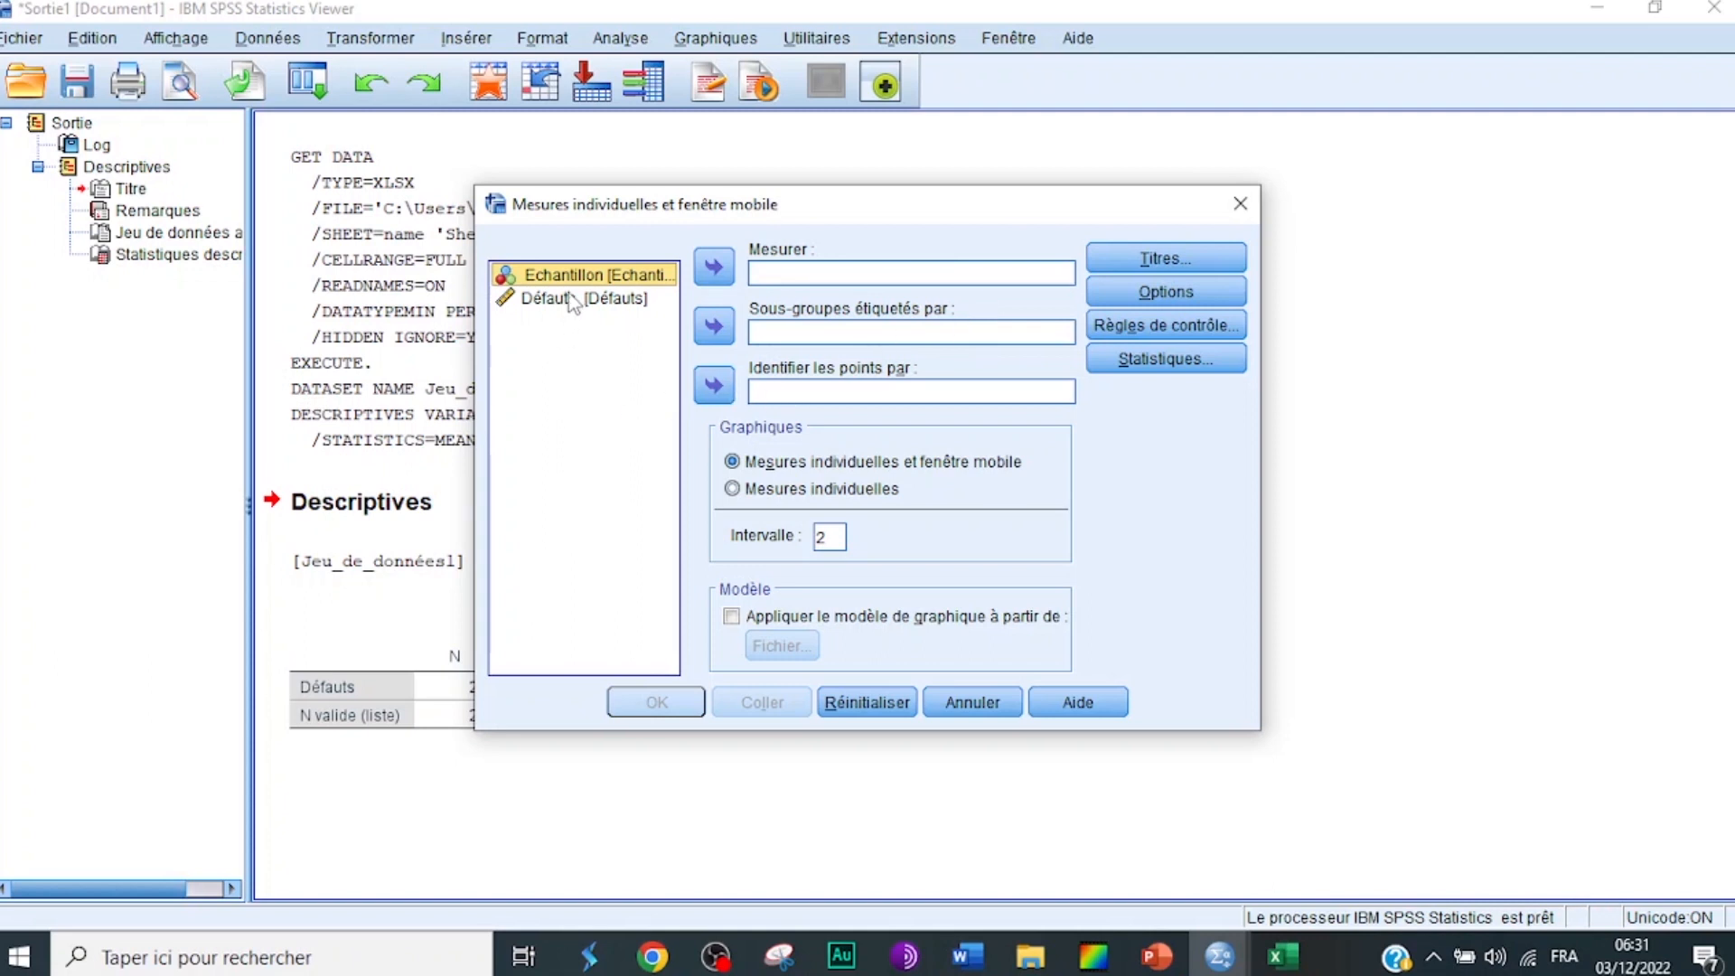
Assign Défauts as the measured variable of the control chart and identify the points by Echantillon.
left_click(586, 299)
left_click(713, 269)
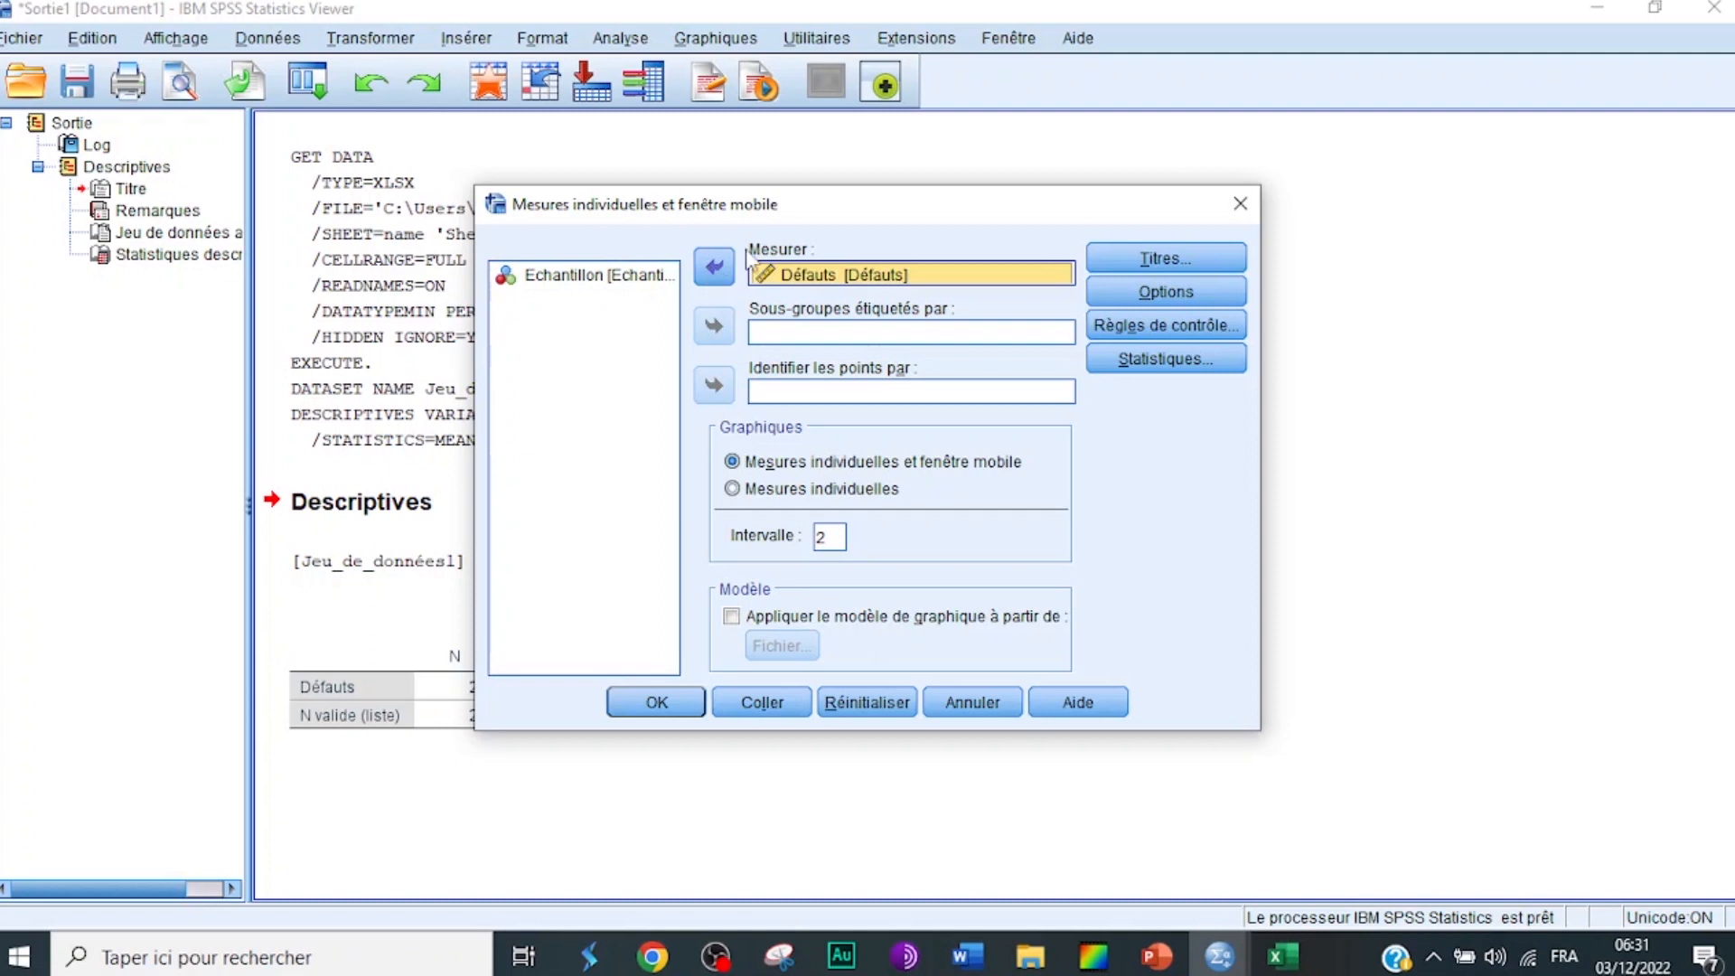
left_click(590, 276)
left_click(710, 389)
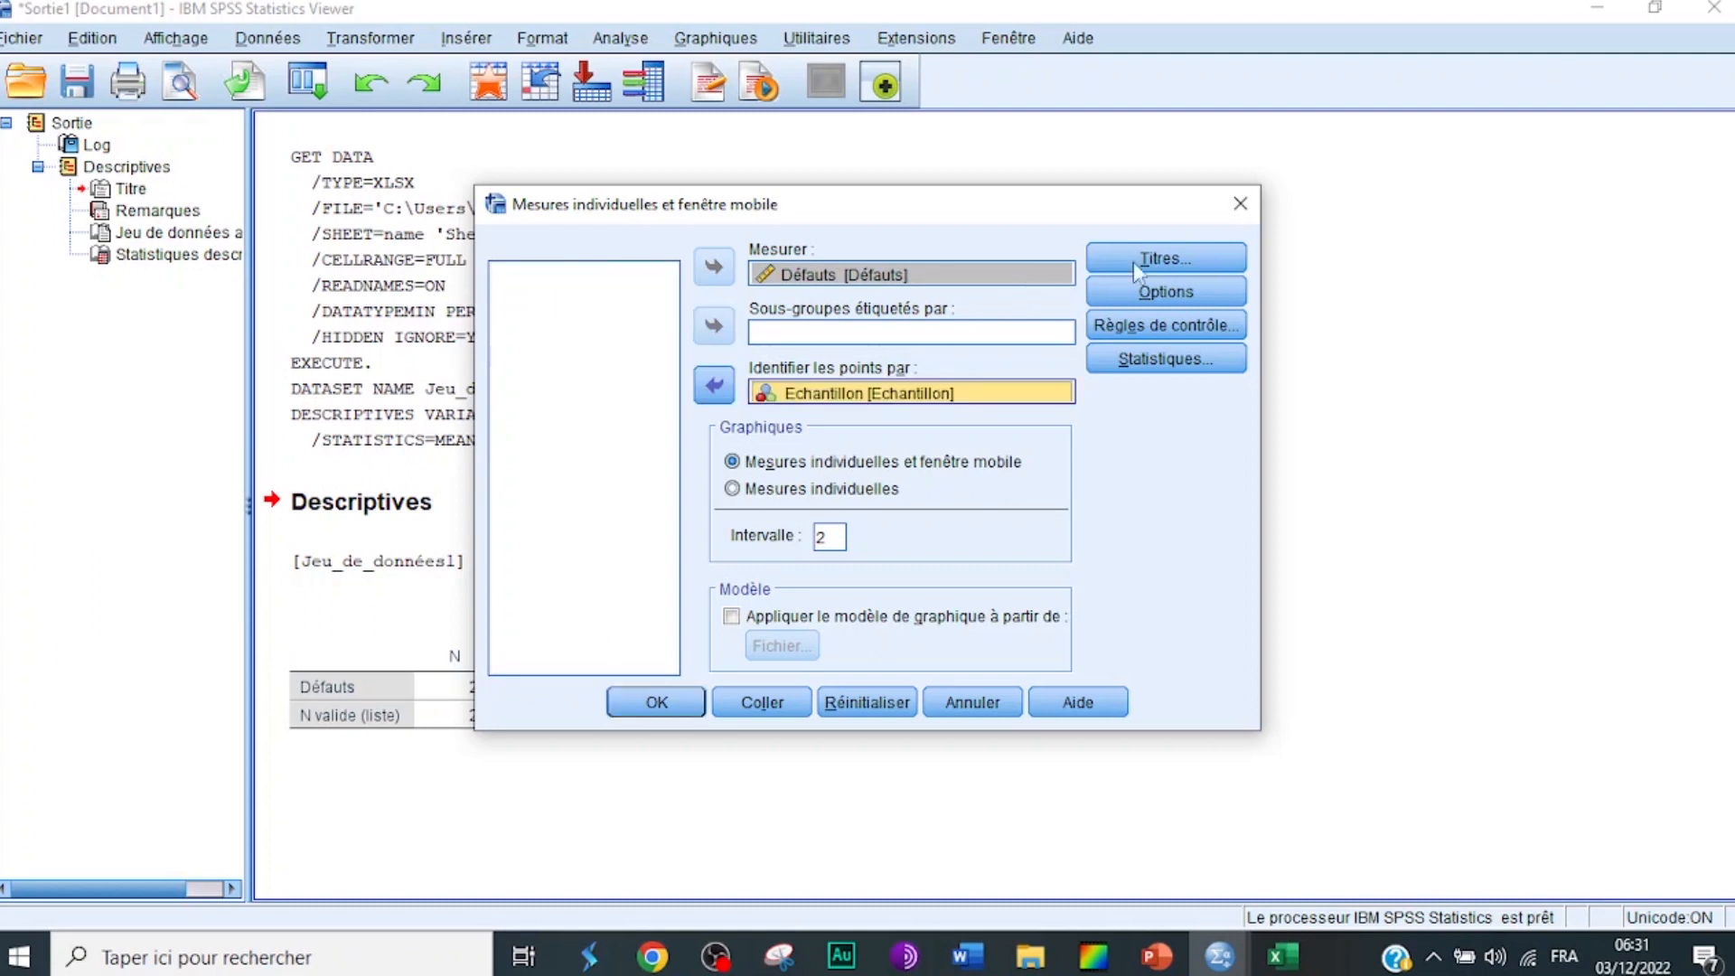
Set the control chart's number of sigmas to 6 and generate the charts.
left_click(1160, 296)
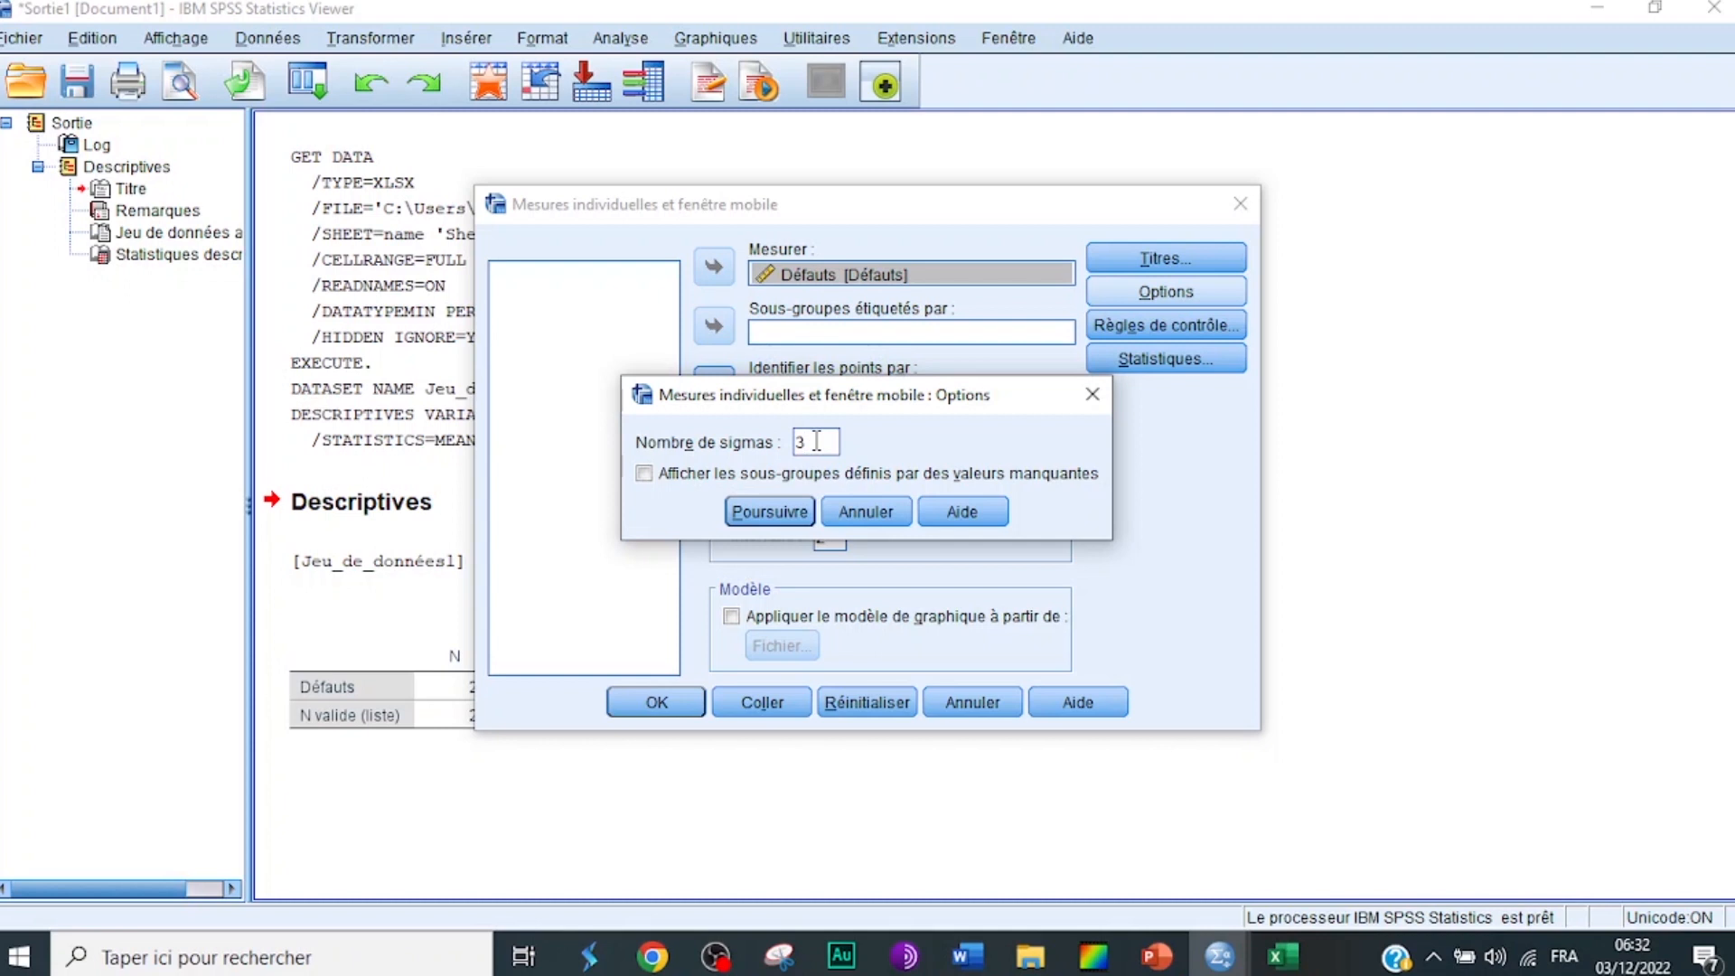
key("BackSpace")
type("6")
left_click(768, 513)
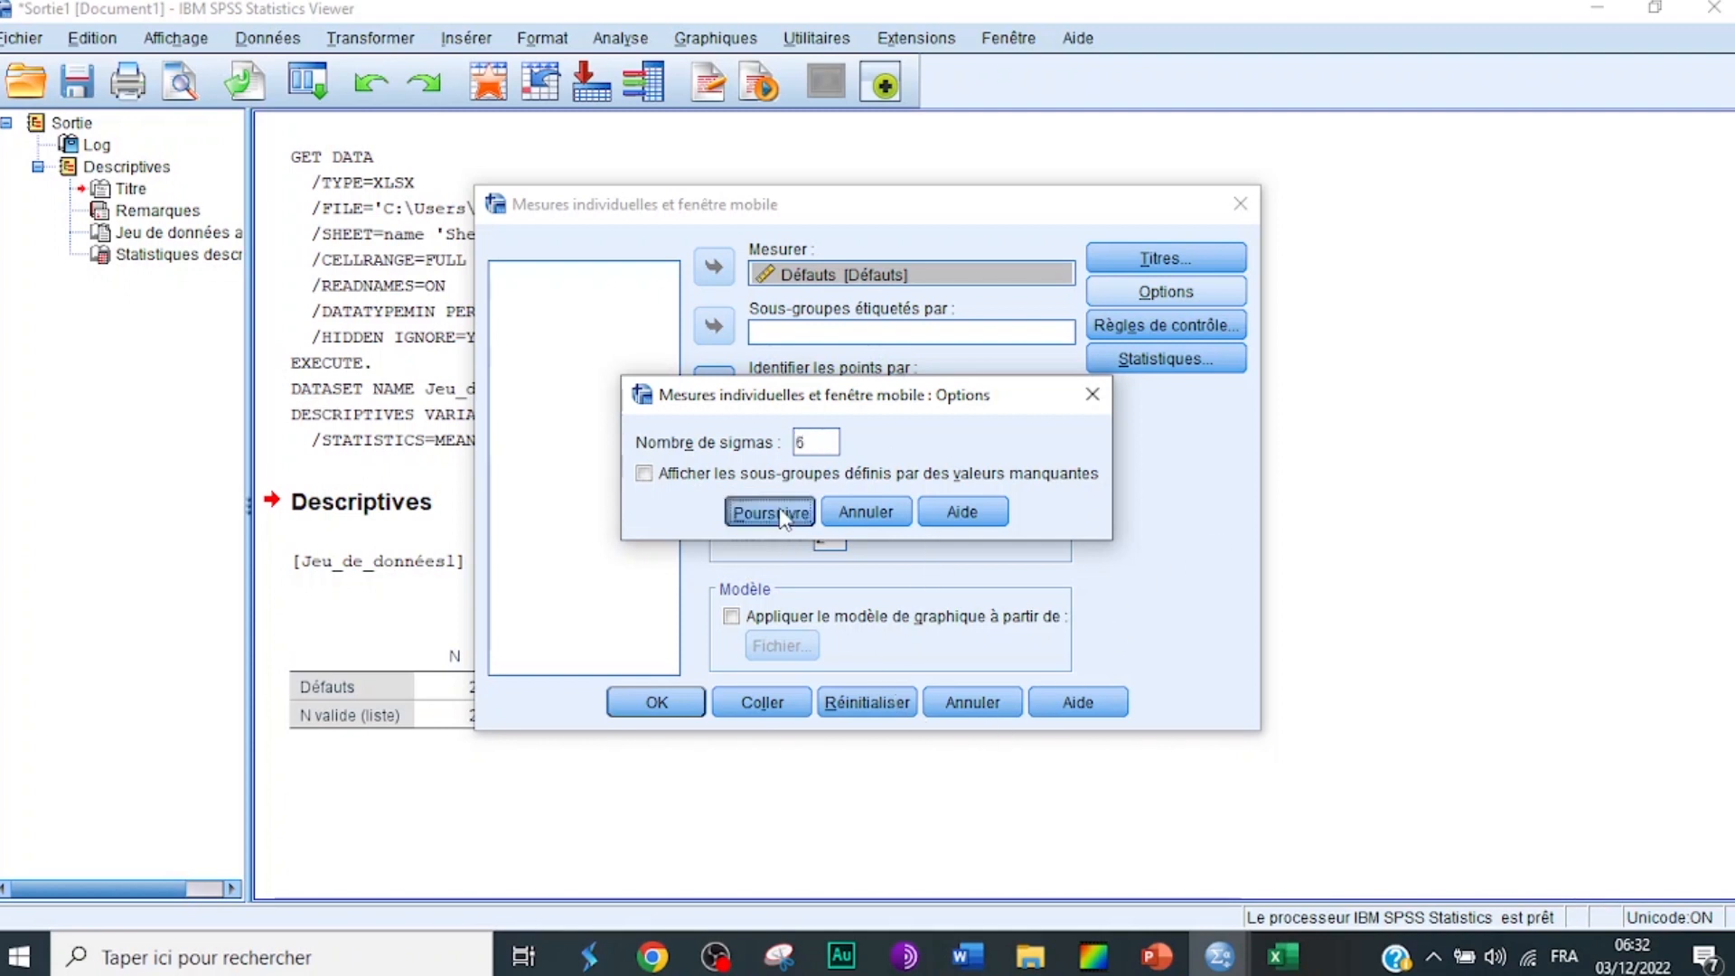
left_click(657, 703)
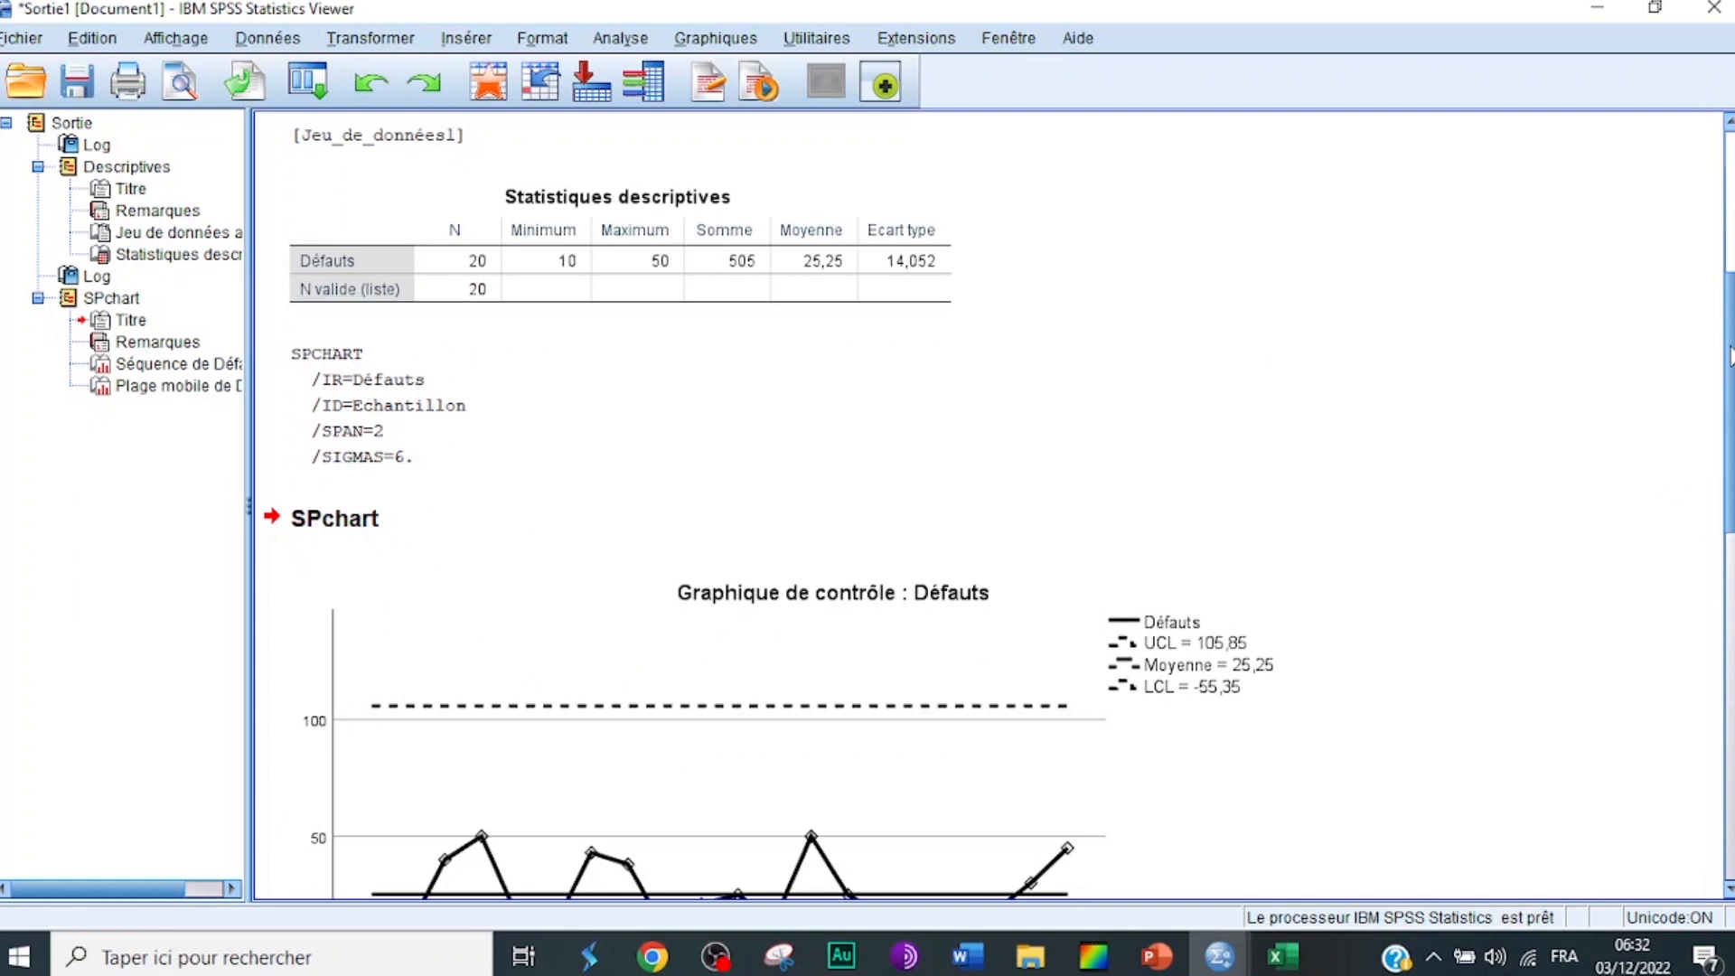
Edit the Défauts control chart to show data value labels on its points and reference lines, and close the chart editor.
left_click_drag(1731, 347, 1733, 463)
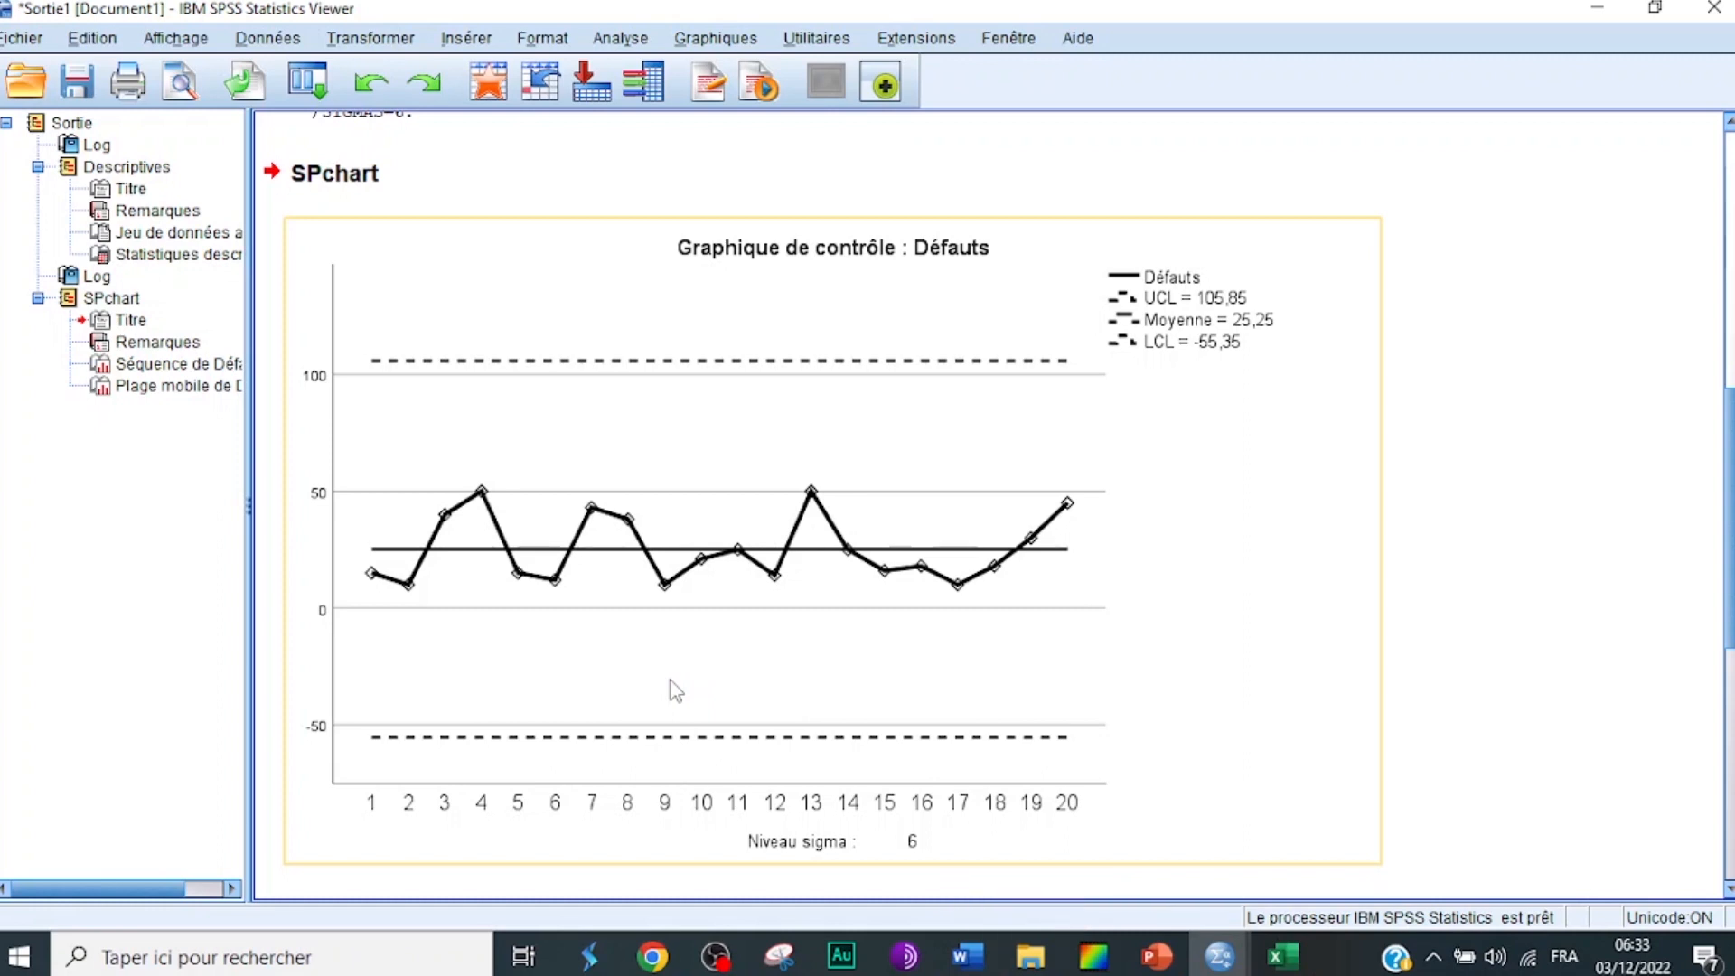
double_click(611, 462)
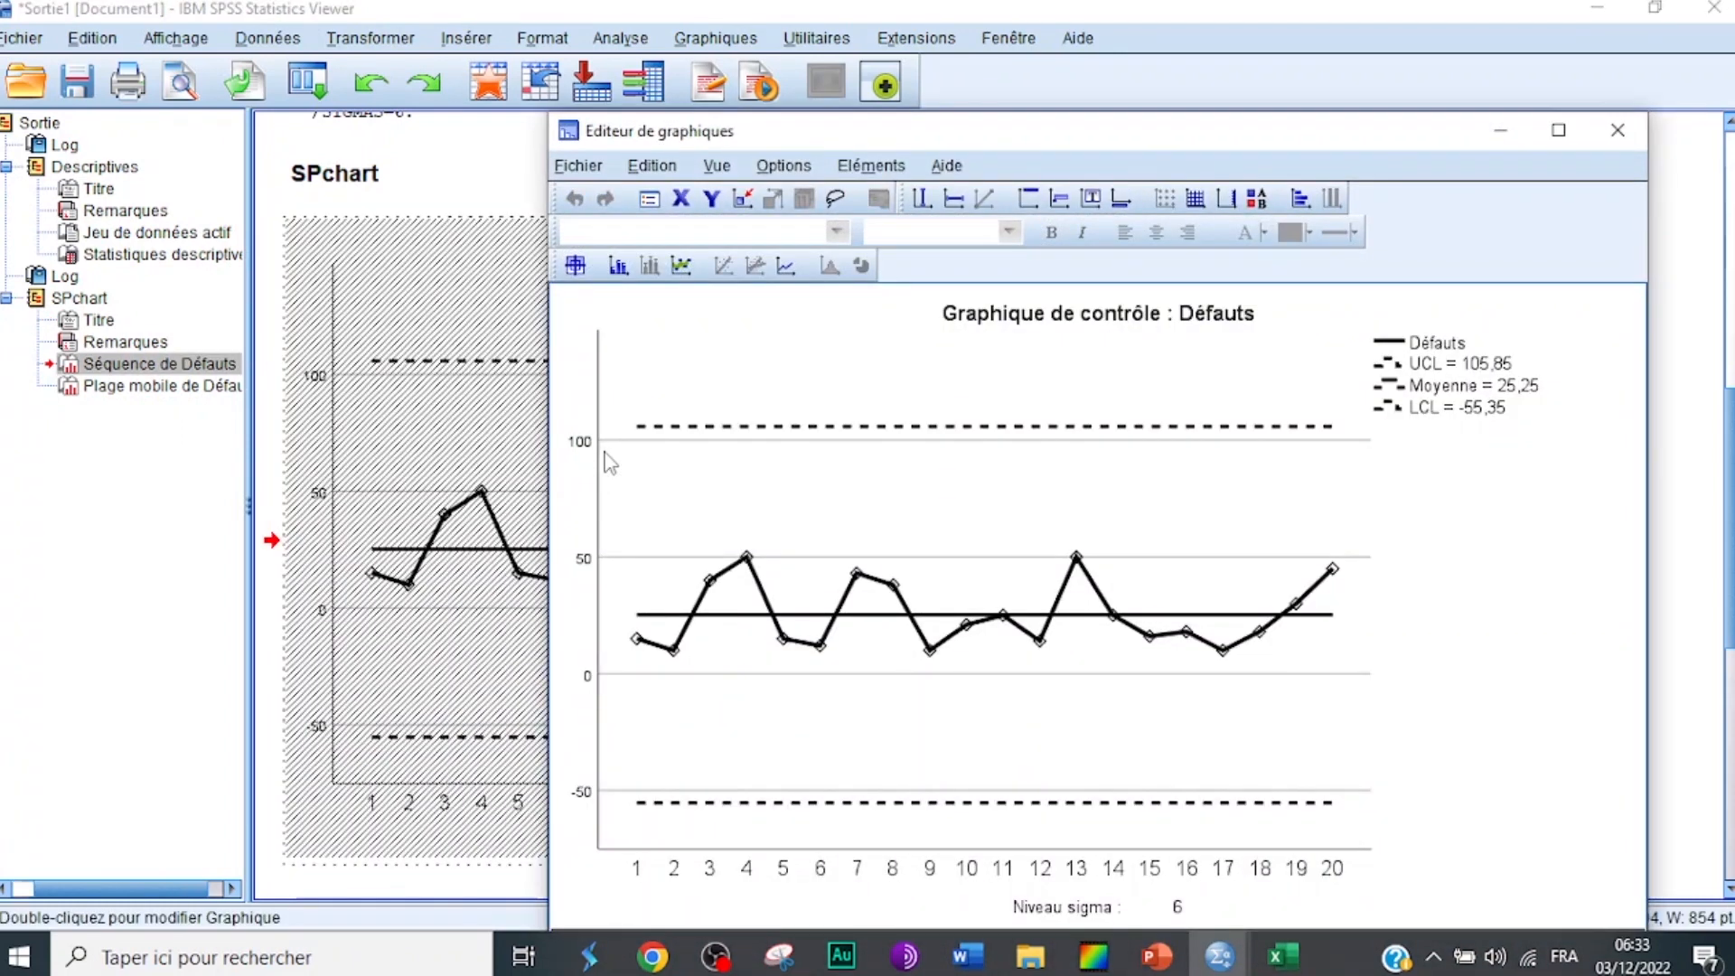
left_click(620, 265)
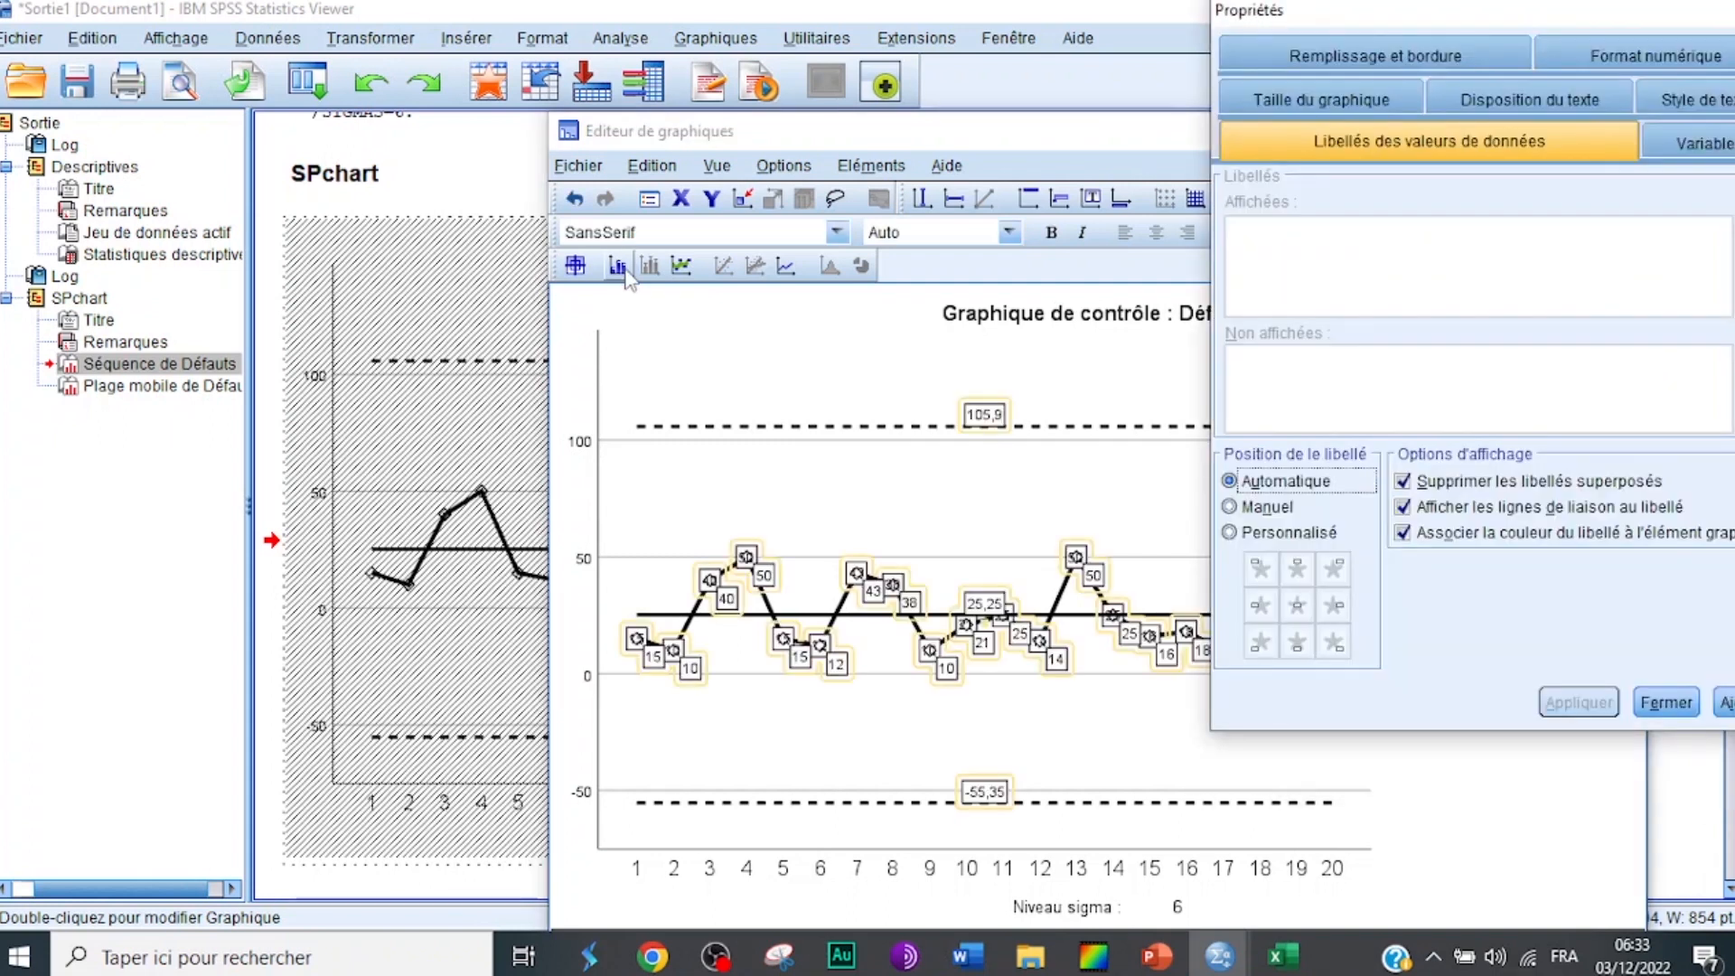
left_click(1667, 703)
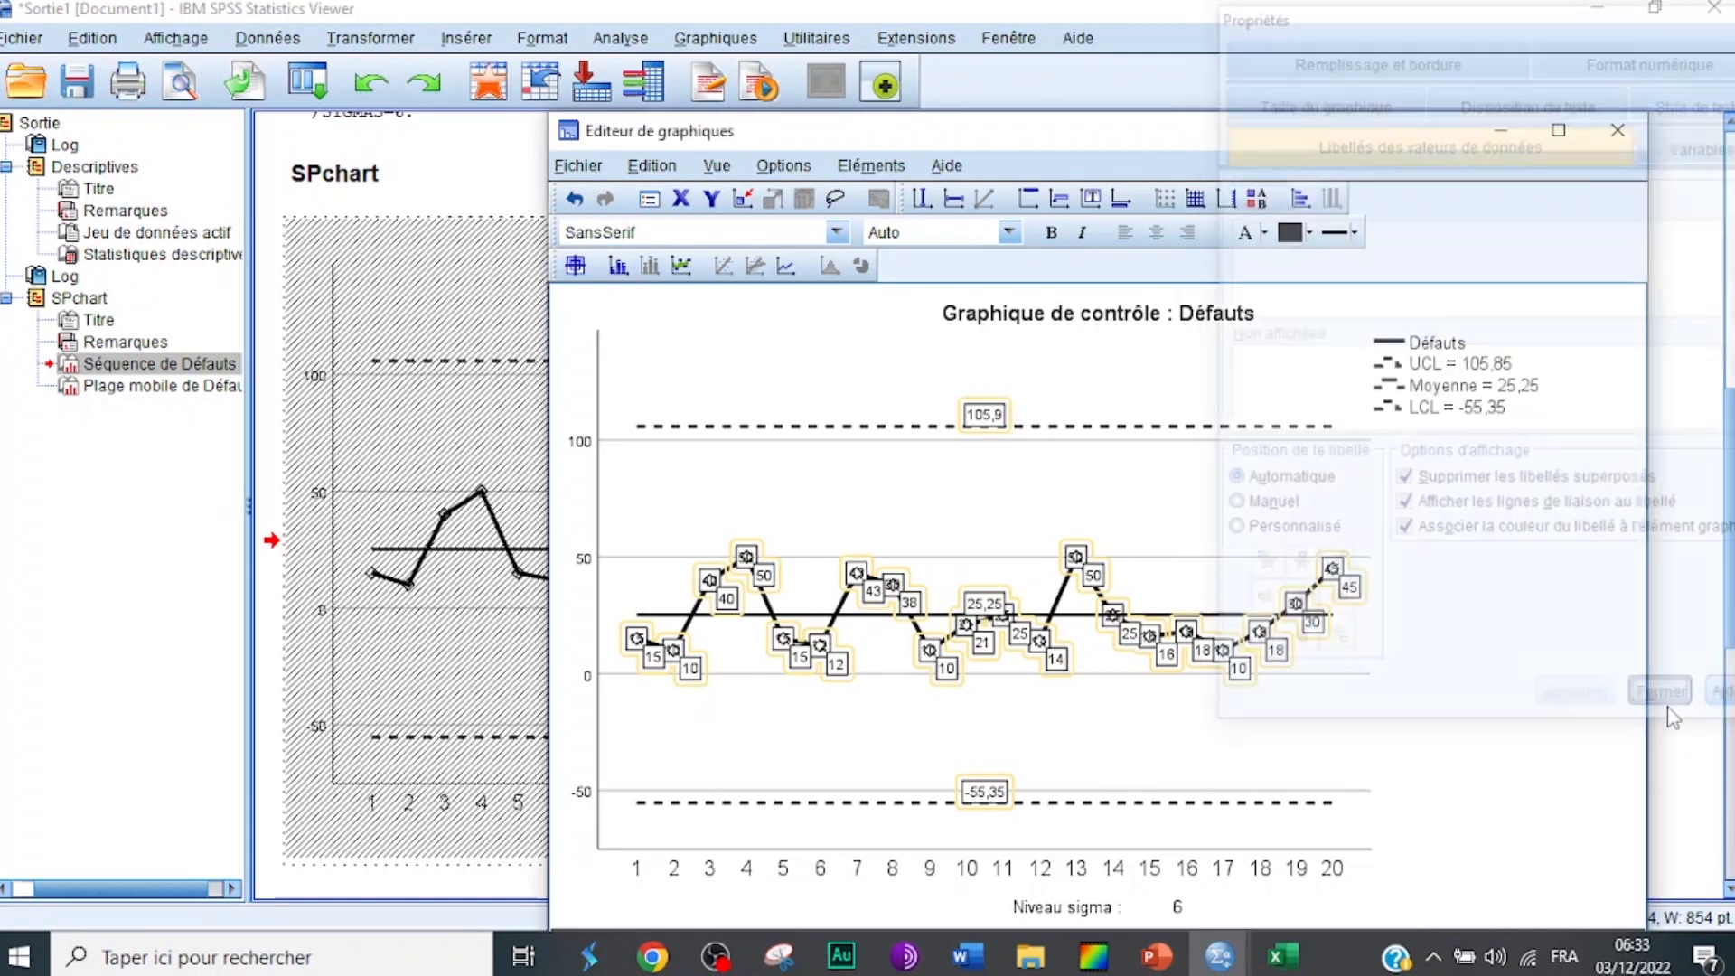
left_click(1619, 132)
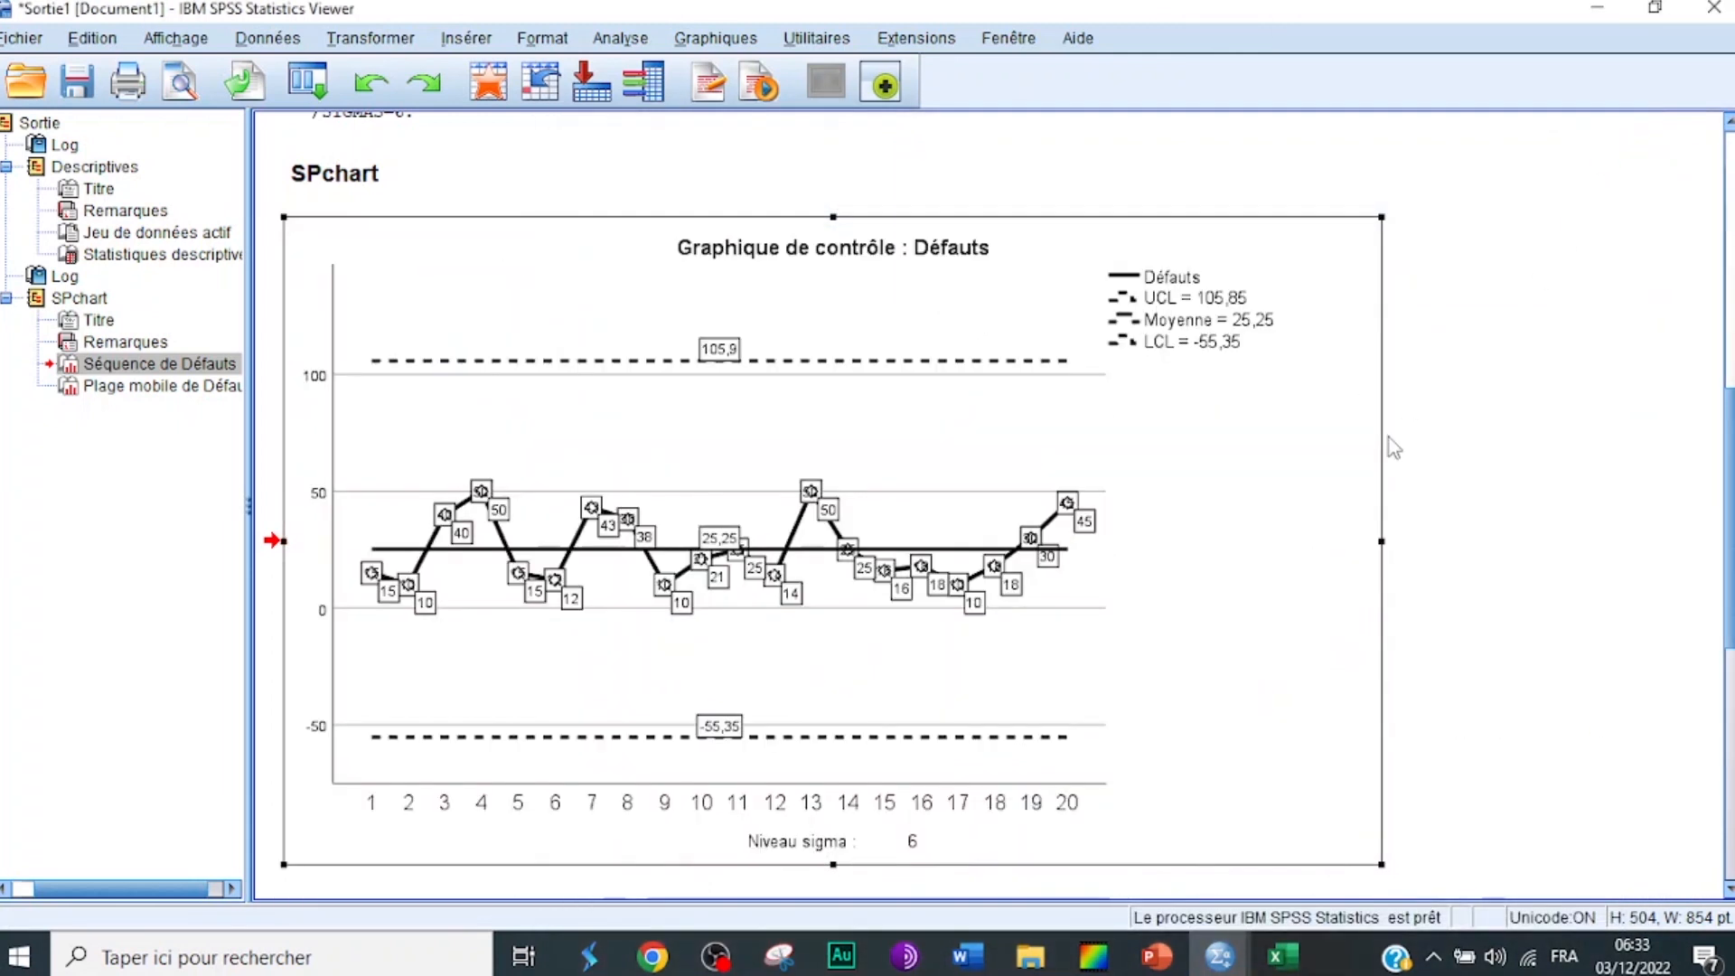